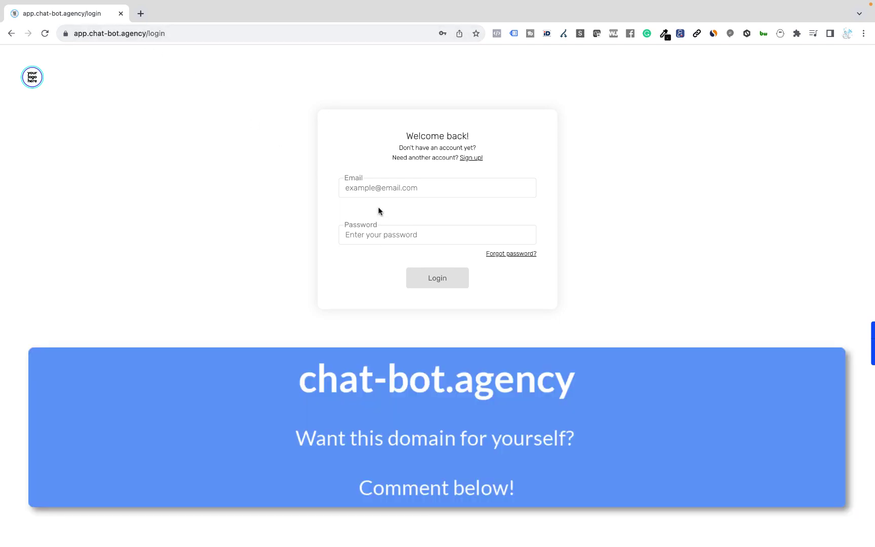
Fill in the signup form with the user's e-mail, first name, last name and password
click(472, 159)
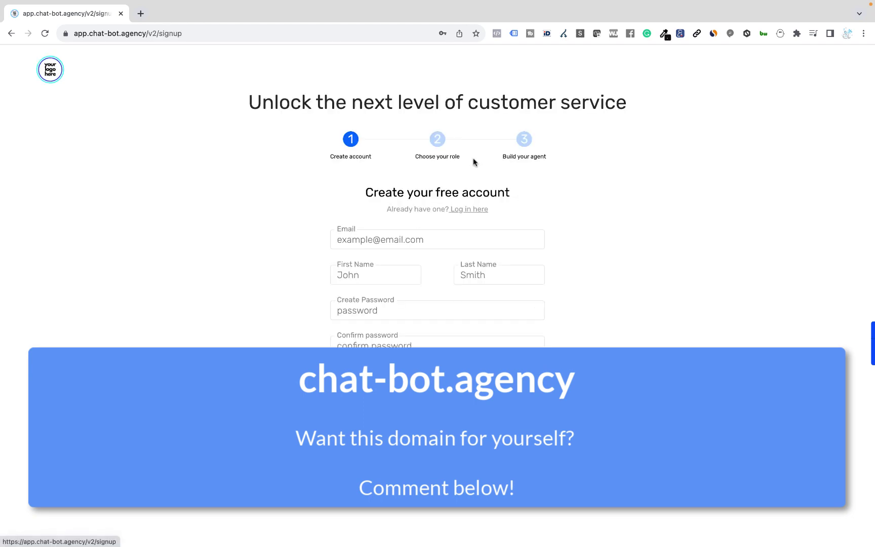
click(370, 234)
text(andrew)
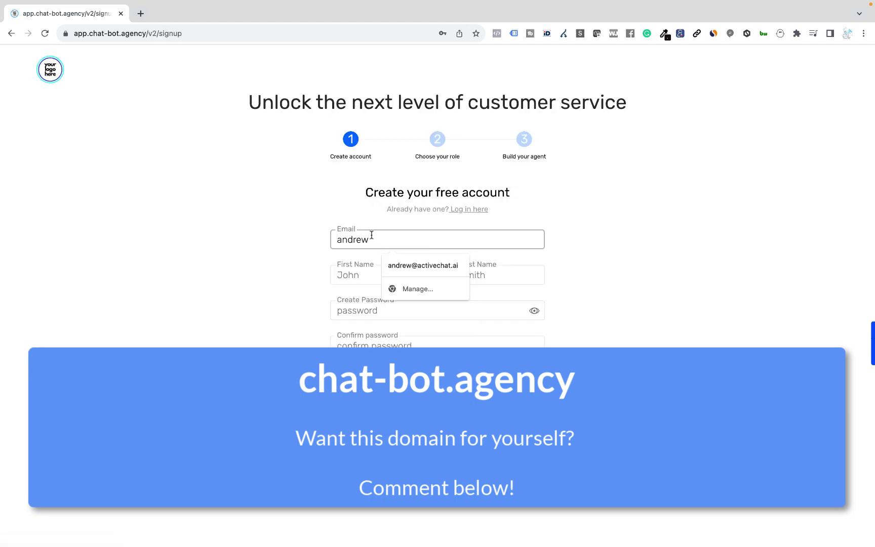
click(394, 263)
click(394, 271)
click(484, 278)
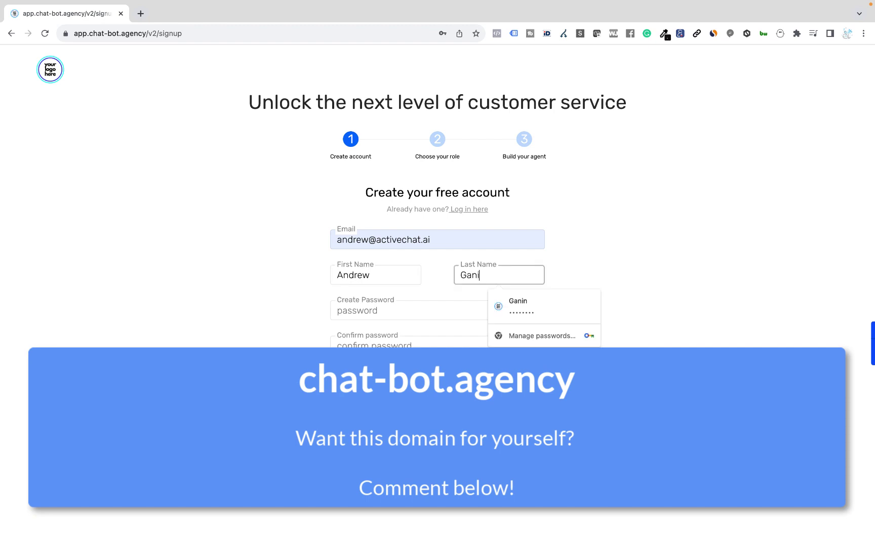
key(Tab)
text(********)
key(Tab)
text(********)
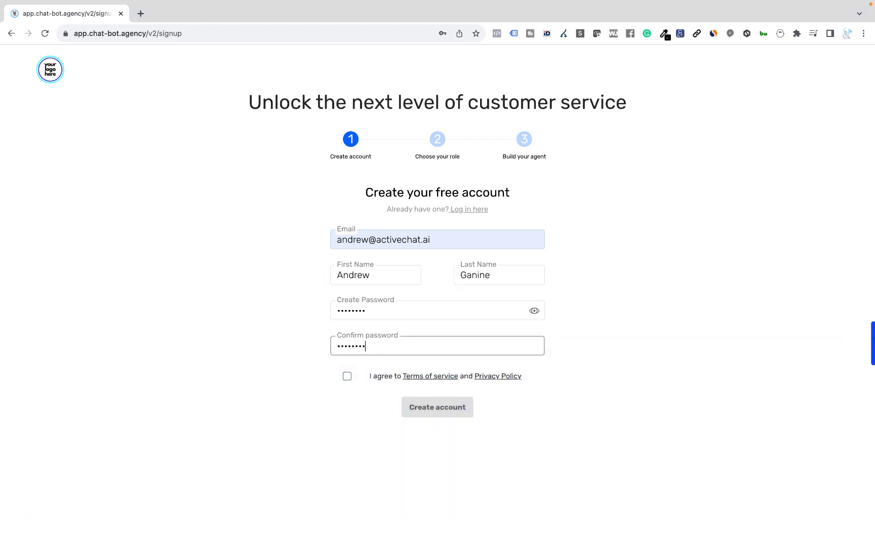
Accept the terms, create the account as a Developer, and start an English first project
click(347, 376)
click(459, 416)
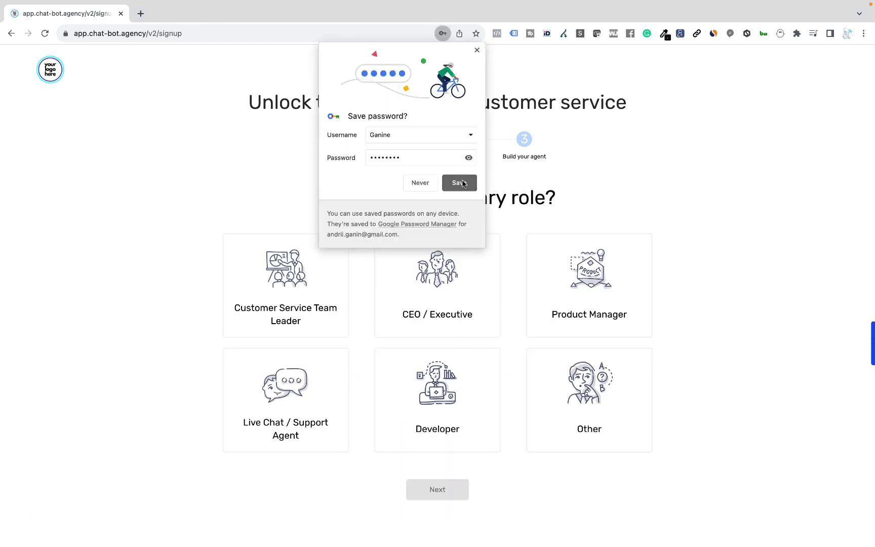
click(477, 52)
click(478, 446)
click(461, 485)
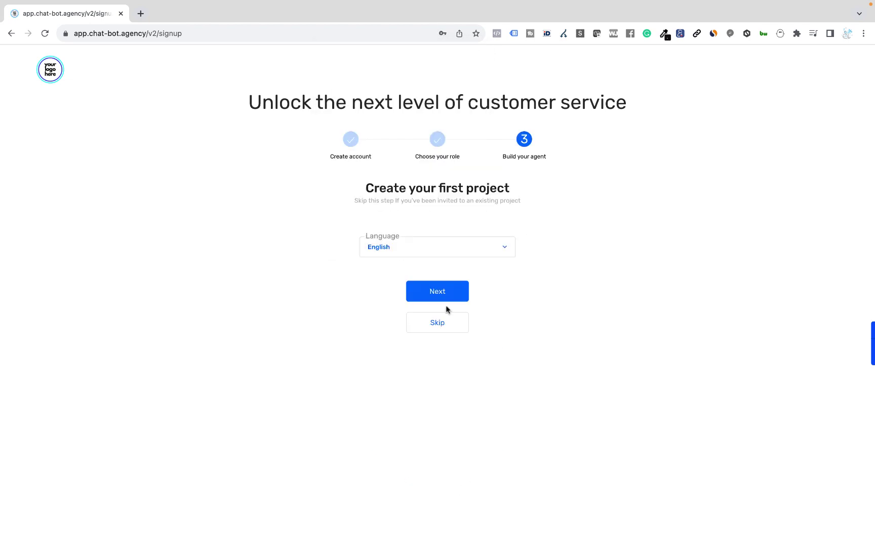
click(446, 299)
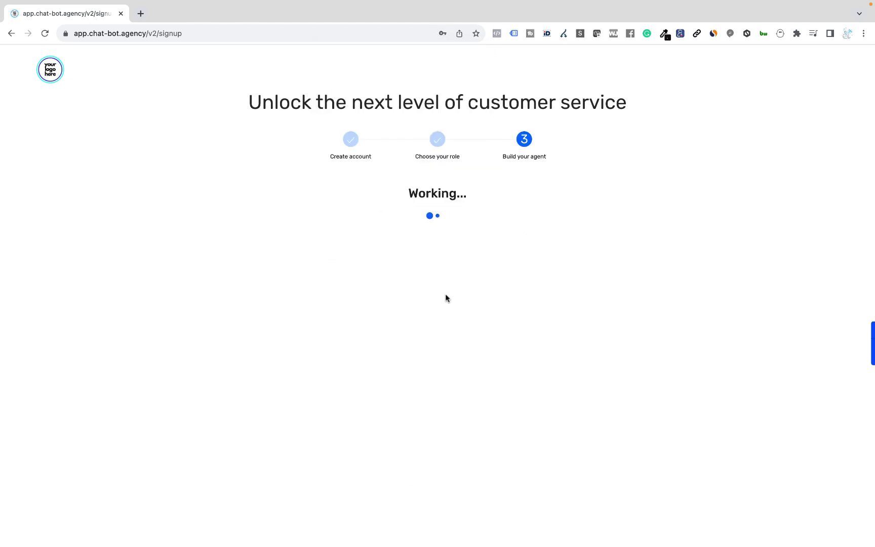
click(446, 377)
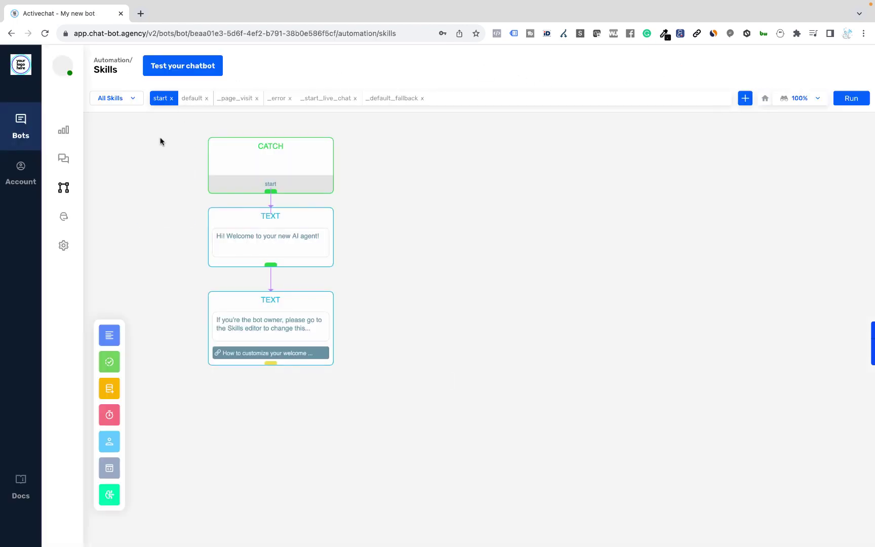
In the test chat, send 'hi' and 'who are you?' to see the bot's default replies
click(174, 69)
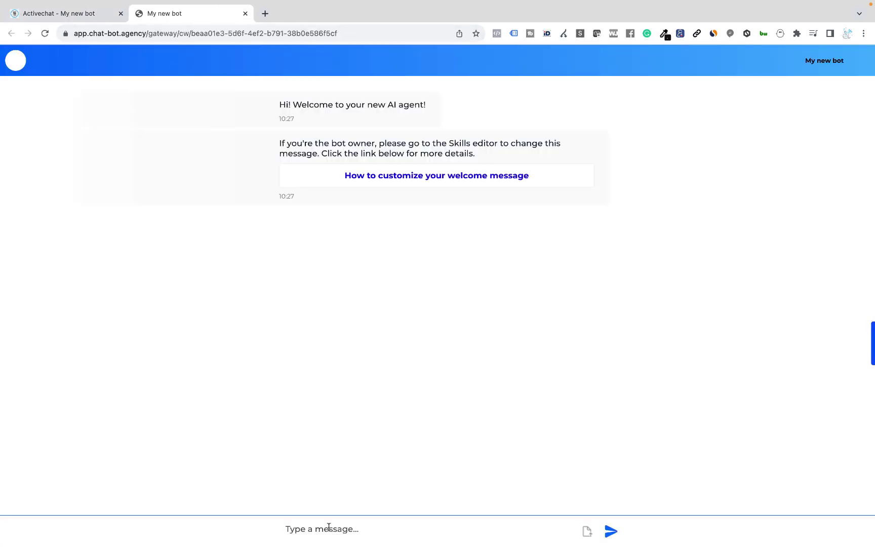
click(328, 527)
text(hi)
key(Return)
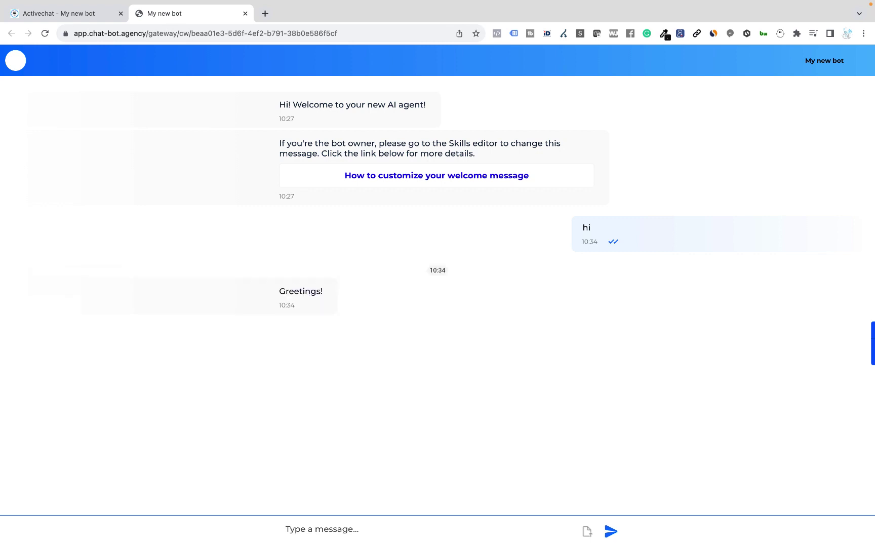
text(who are you?)
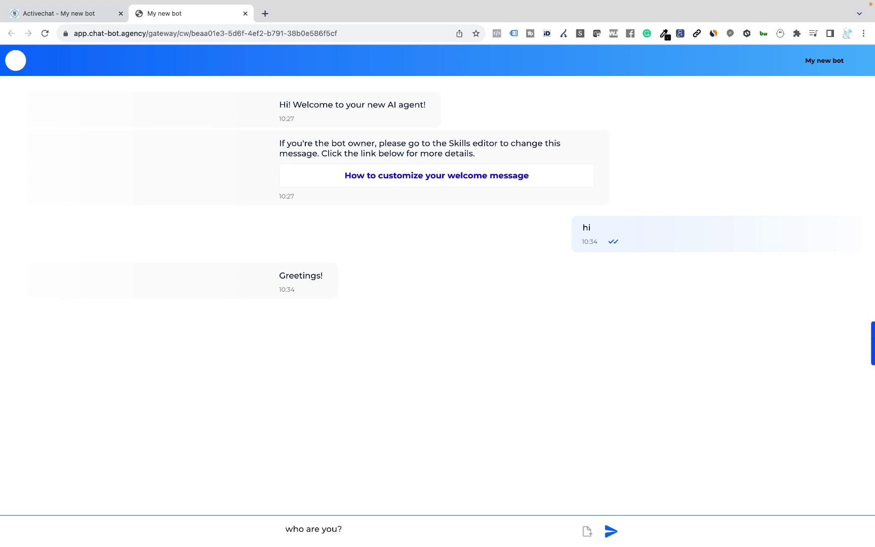
key(Return)
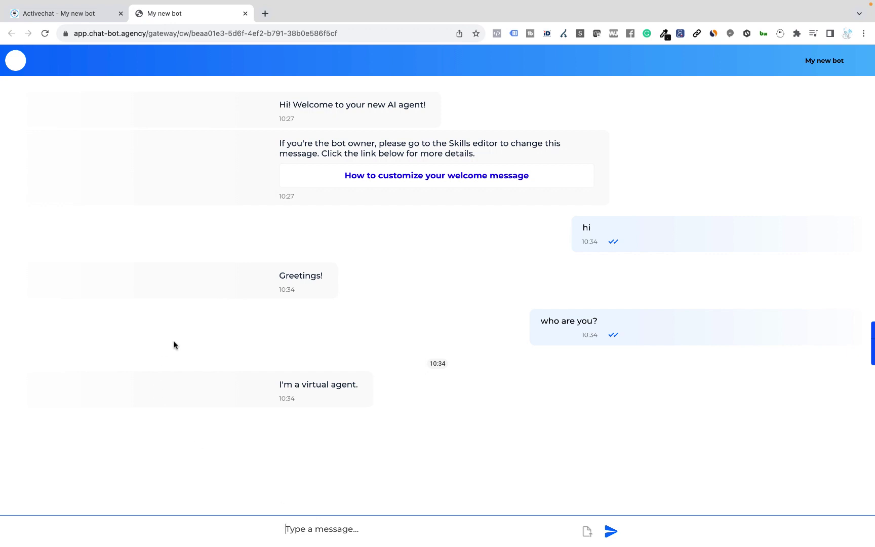
Back in the bot editor, open Intents and expand the Small talk folder
click(89, 18)
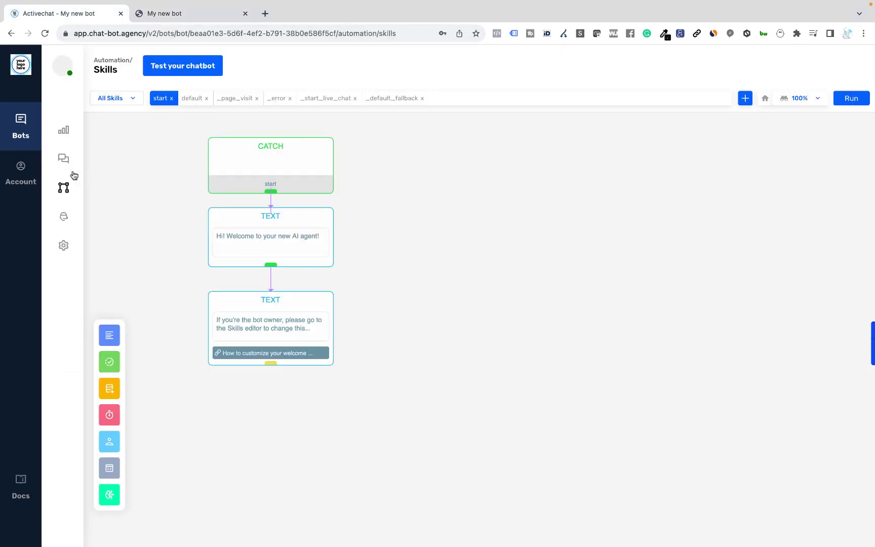
click(100, 215)
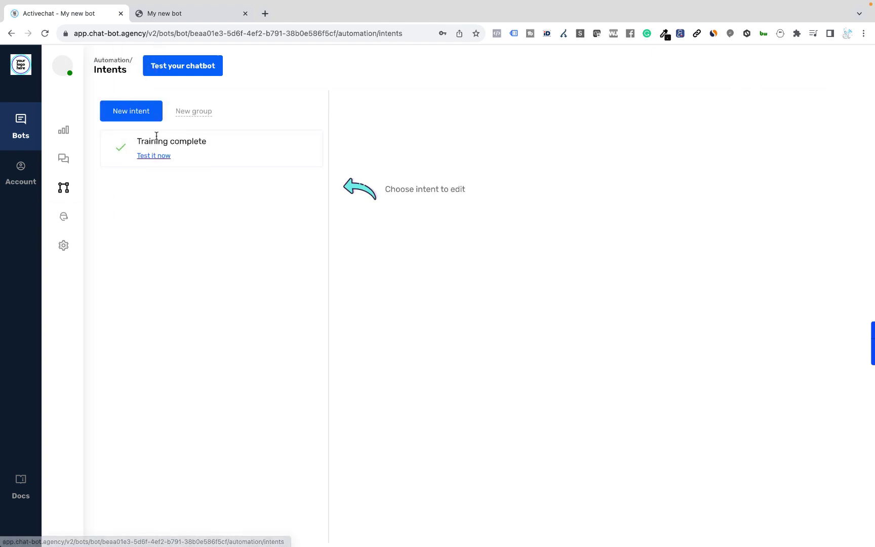
click(103, 223)
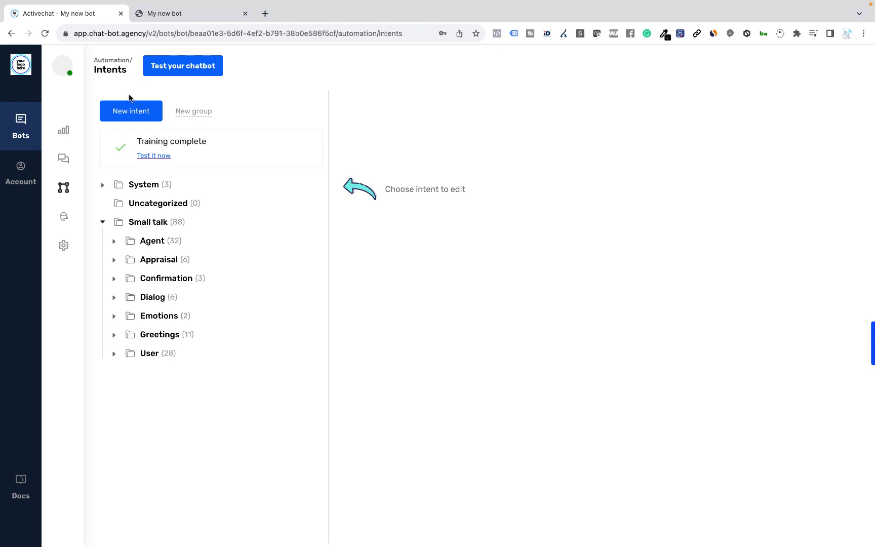
Ask the test chat what direct losses the war caused Ukraine's production sector
mouse_move(62, 173)
click(185, 17)
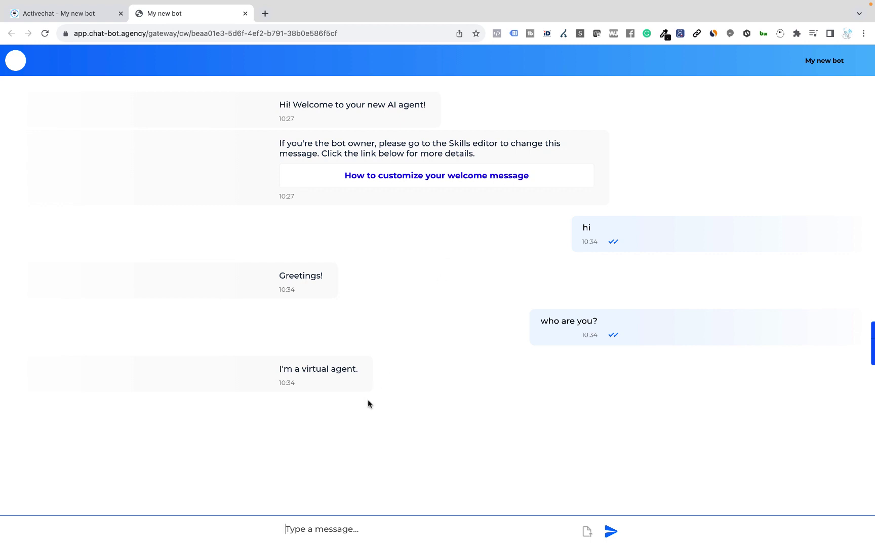
text(what are the)
text(direct losses )
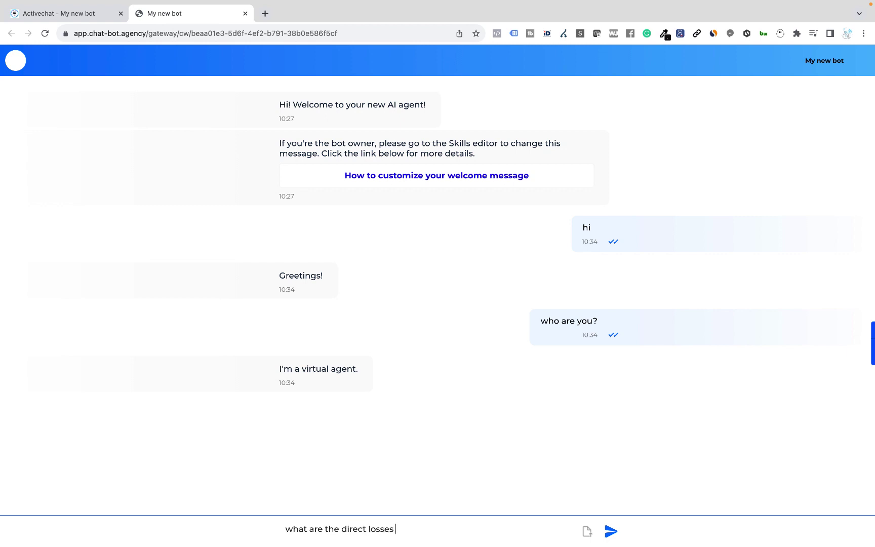
text(to produuction sector in Ukraine)
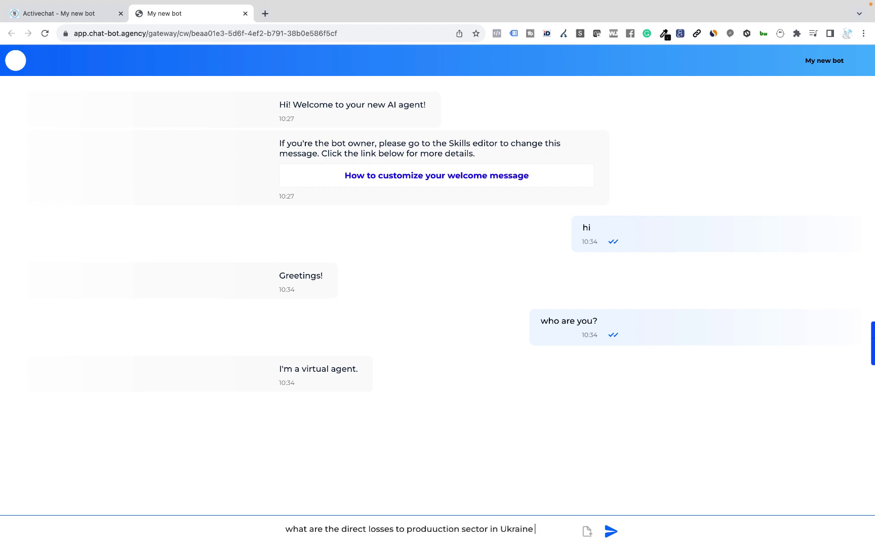
text( caused by the war?)
key(Return)
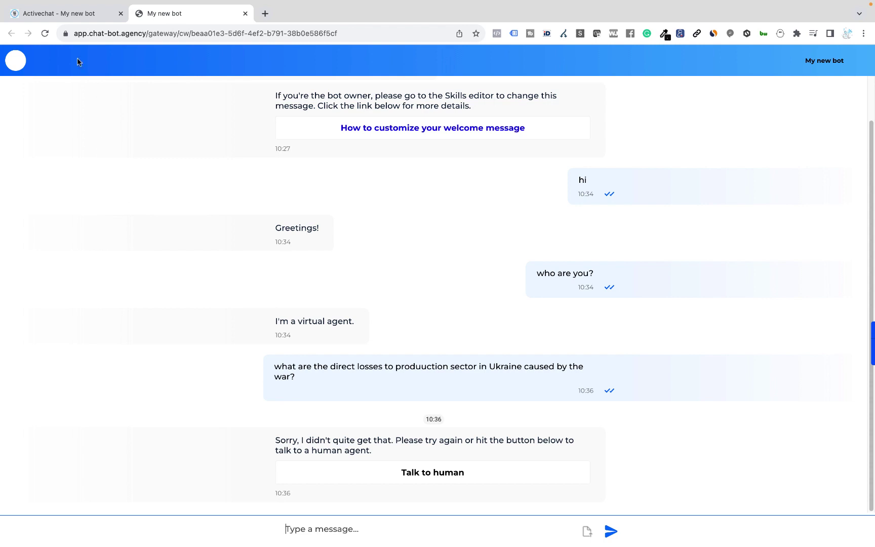
In the OpenAI integration settings, paste the API token, select gpt-4, and save
click(78, 16)
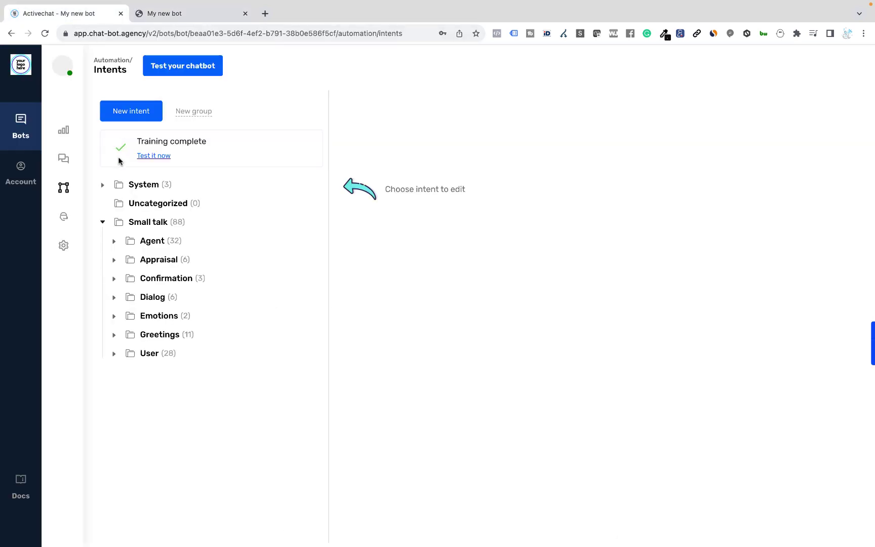
mouse_move(71, 238)
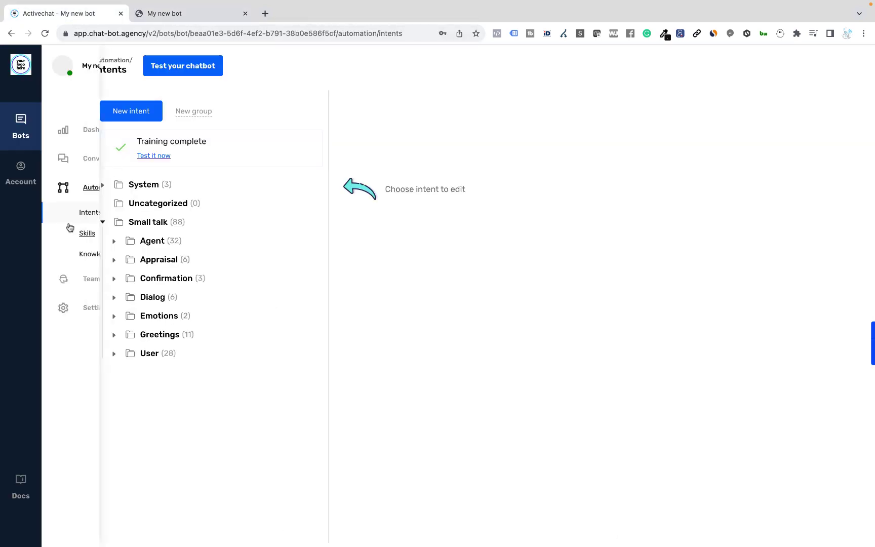
click(87, 316)
click(89, 315)
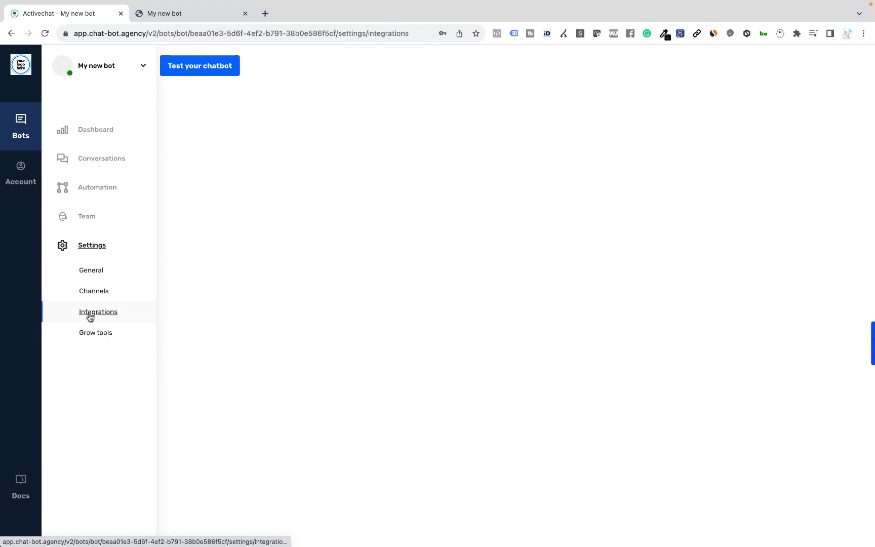
click(210, 102)
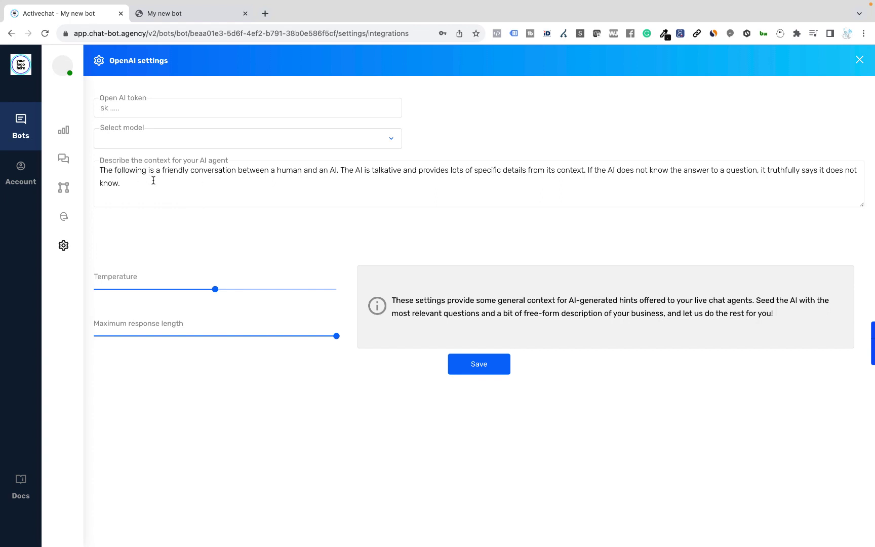
click(181, 112)
key(ctrl+v)
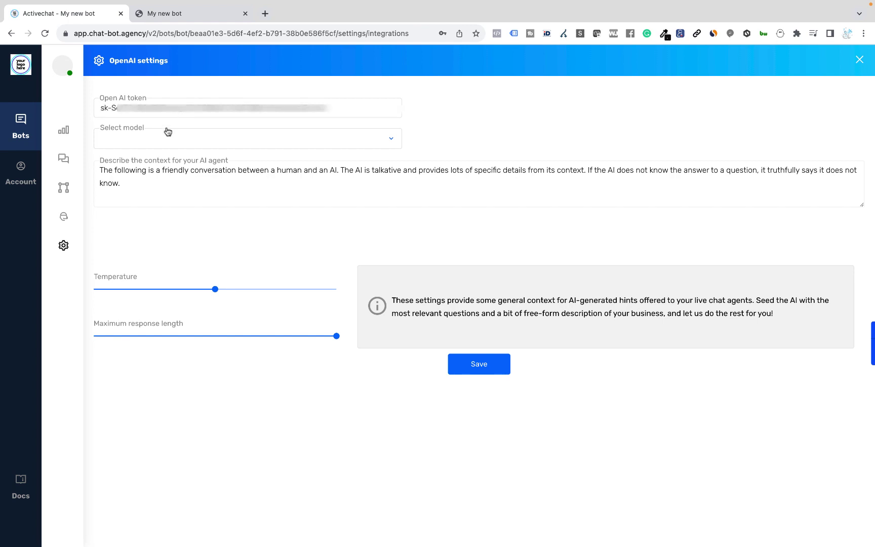
click(168, 140)
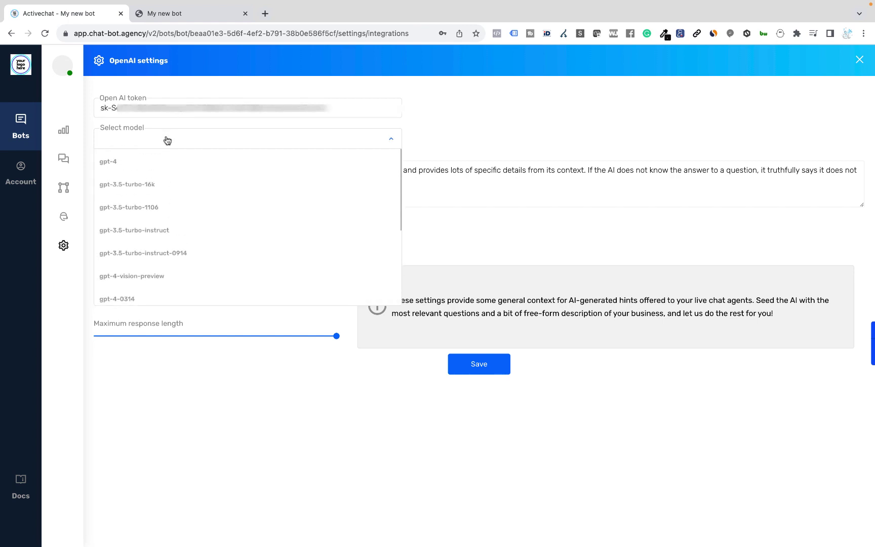
click(127, 164)
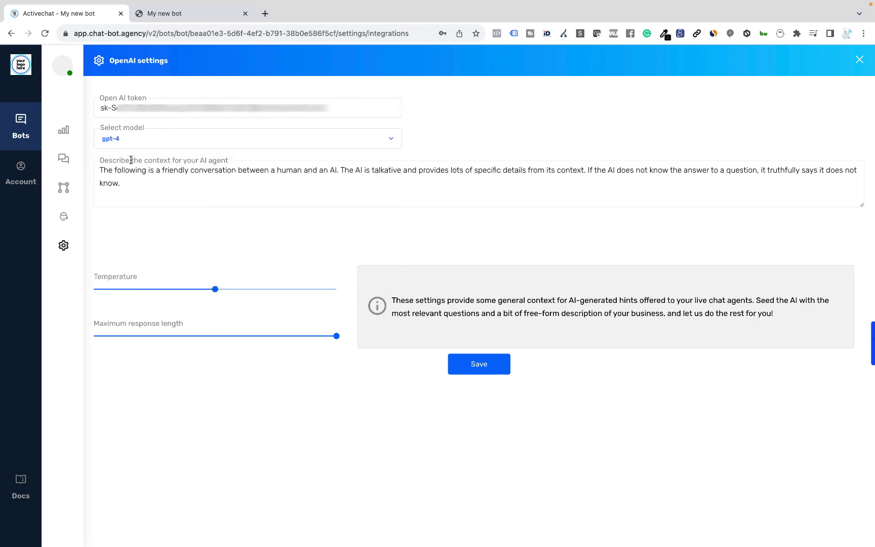
click(485, 372)
Open the default skill in the Skills editor and zoom the canvas to 100%
mouse_move(55, 231)
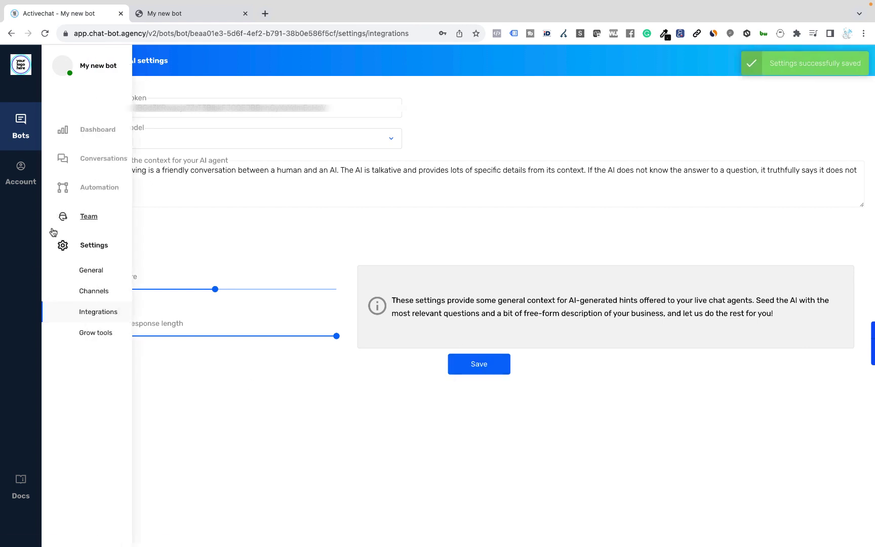
click(89, 160)
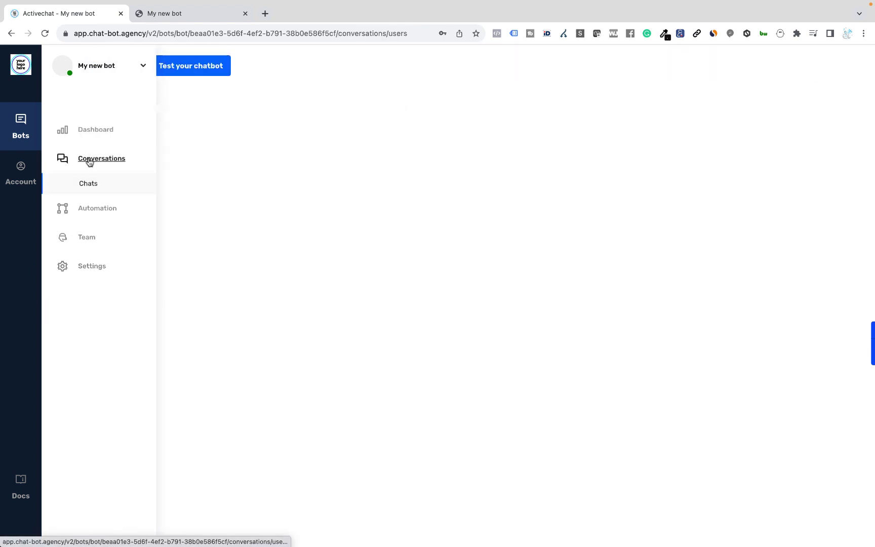
click(81, 208)
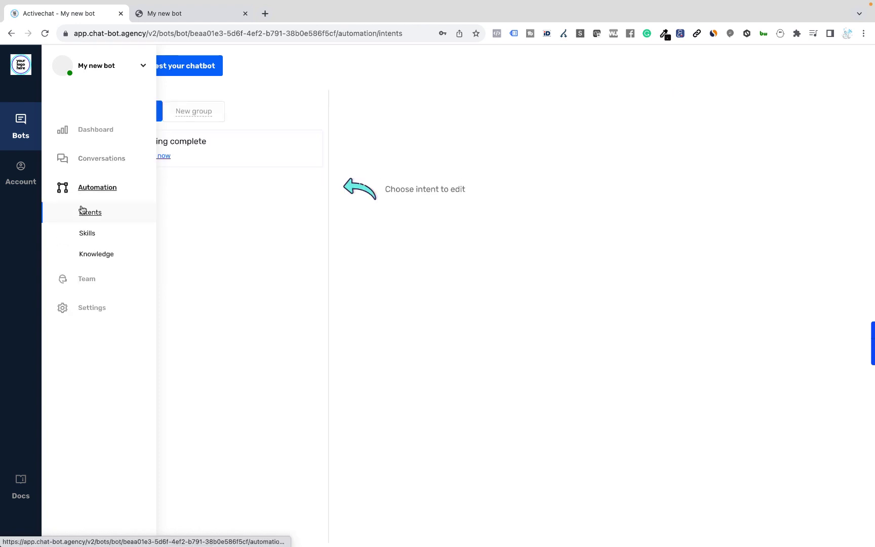
click(86, 233)
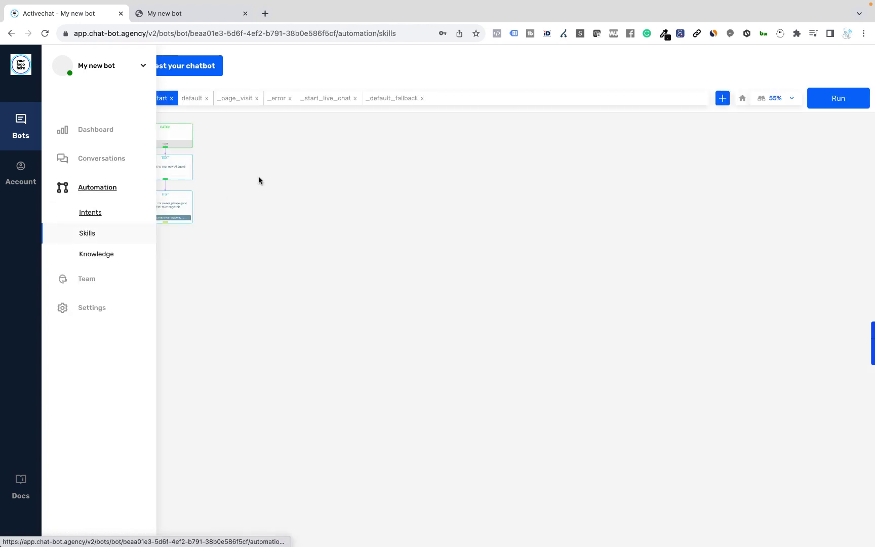
click(195, 99)
click(792, 98)
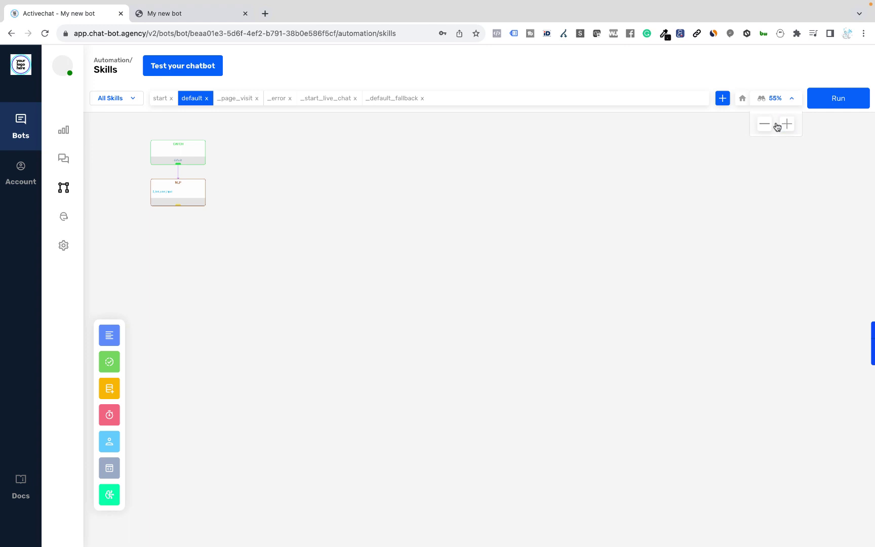
click(784, 125)
click(784, 126)
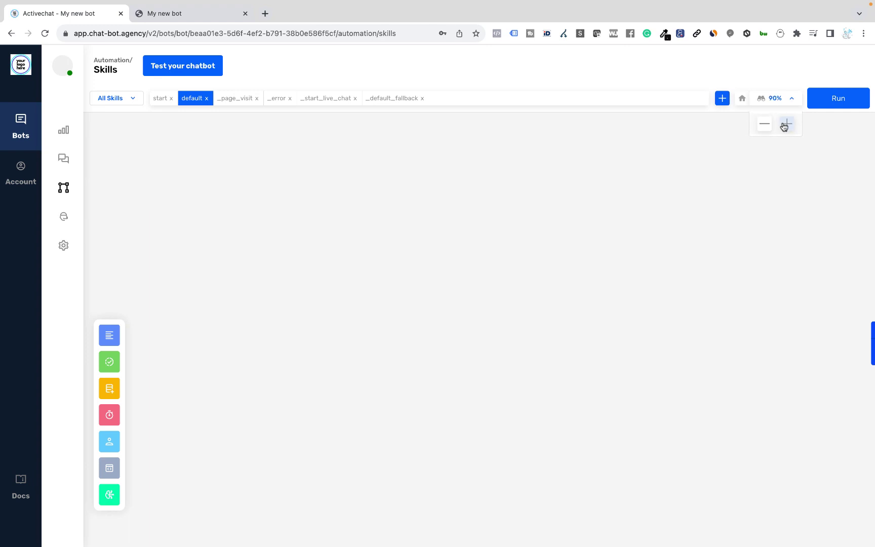
click(784, 125)
click(736, 101)
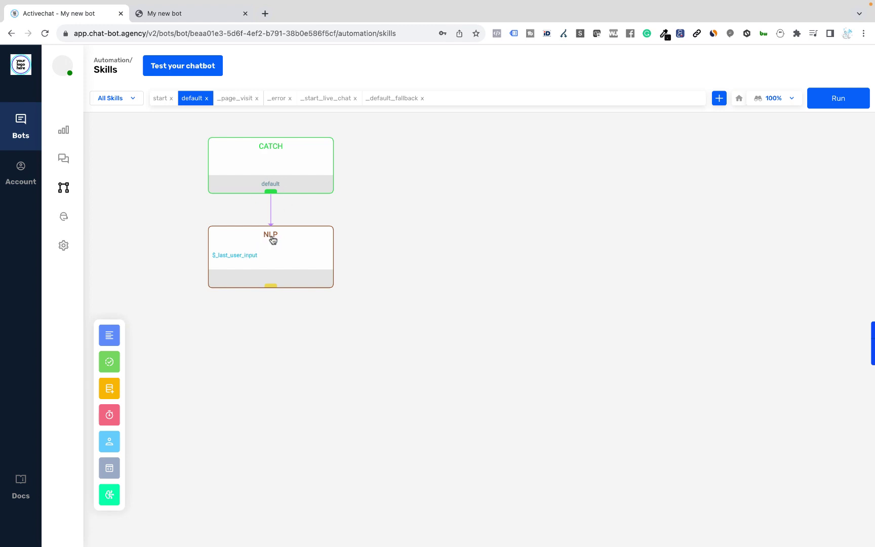
Add an OPENAI block fed by CATCH, with its ERROR outcome linked to a new TEXT block
mouse_move(113, 495)
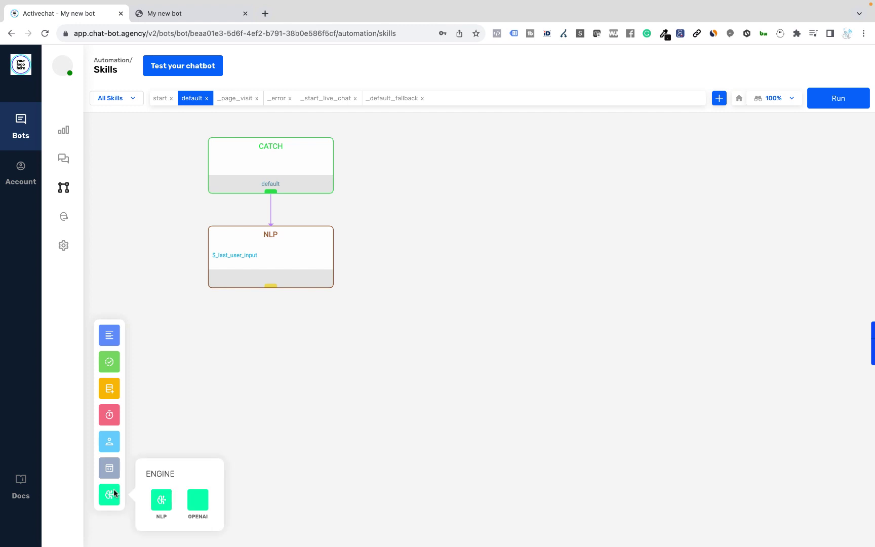
drag(198, 501, 428, 236)
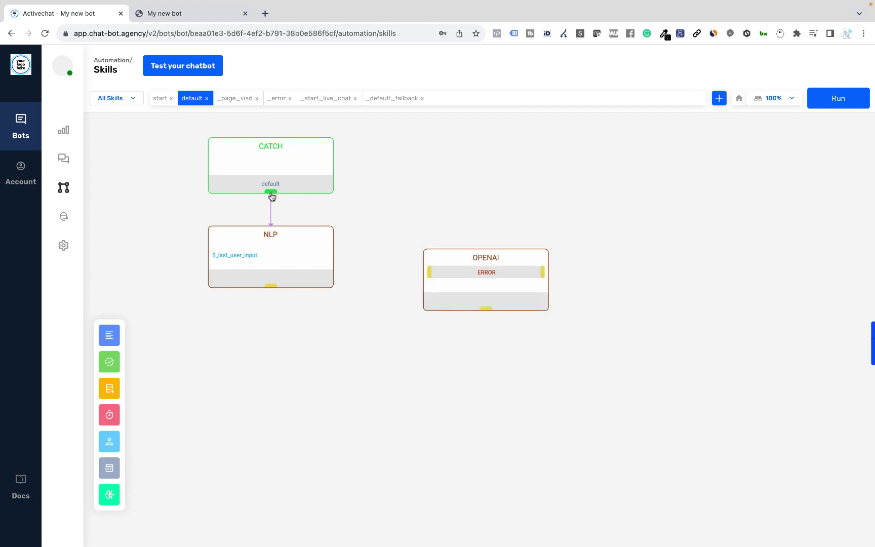
drag(271, 191, 476, 260)
mouse_move(106, 336)
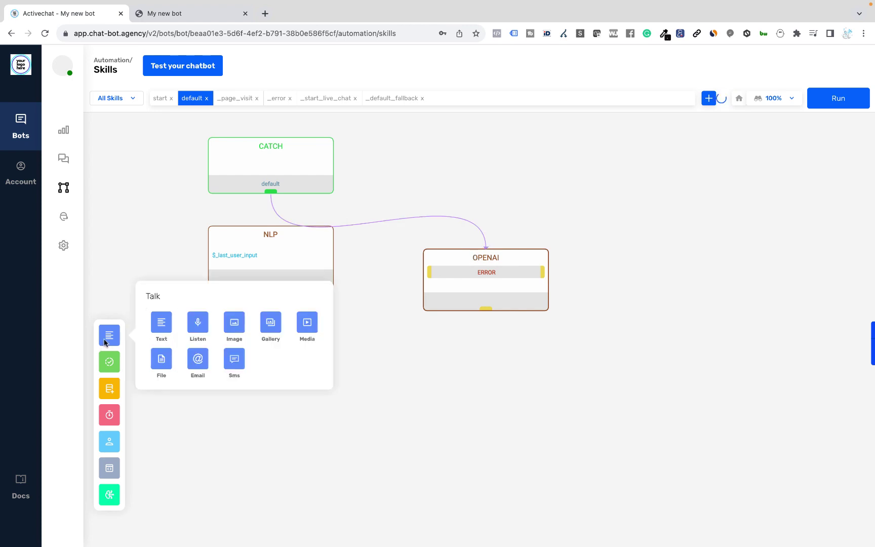
drag(161, 322, 449, 391)
drag(582, 353, 639, 248)
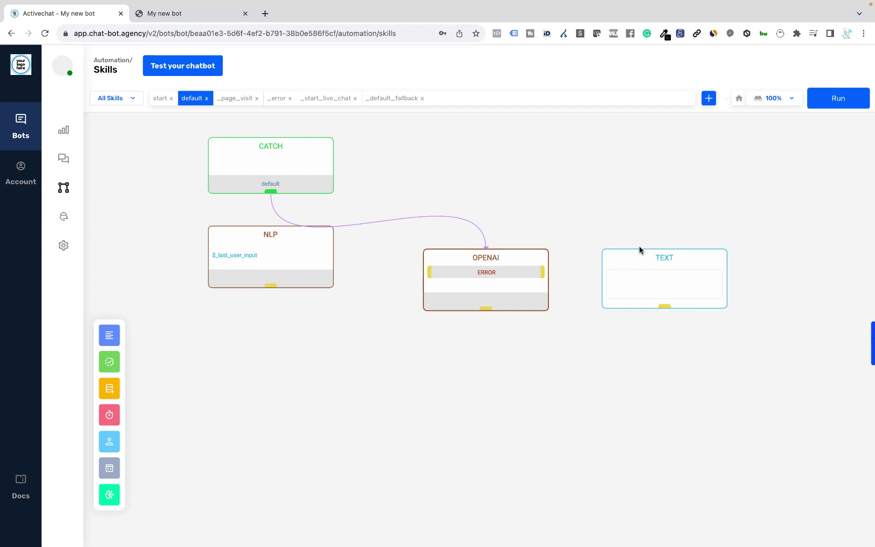
drag(544, 274, 636, 264)
Set the error TEXT block's content to 'ERROR!' and '> $_last_error' on two lines
click(636, 264)
click(723, 215)
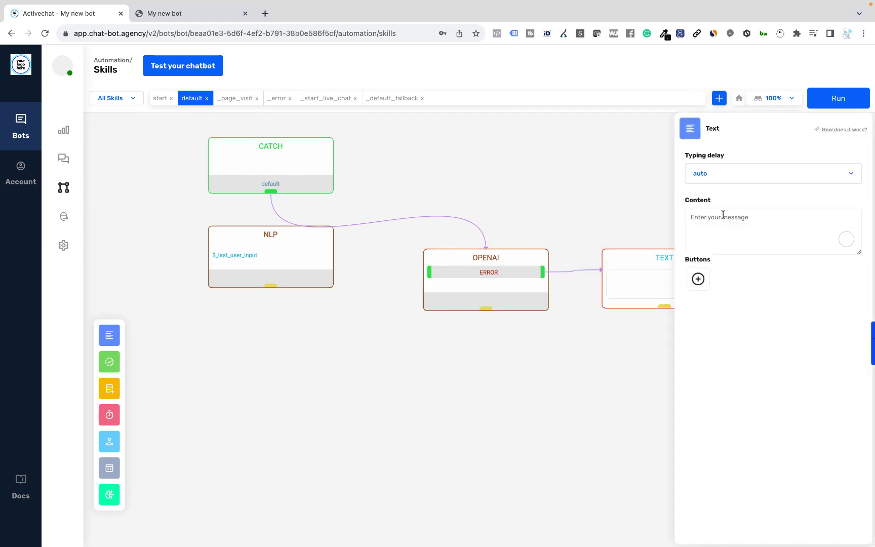
text(ERROR!)
key(Return)
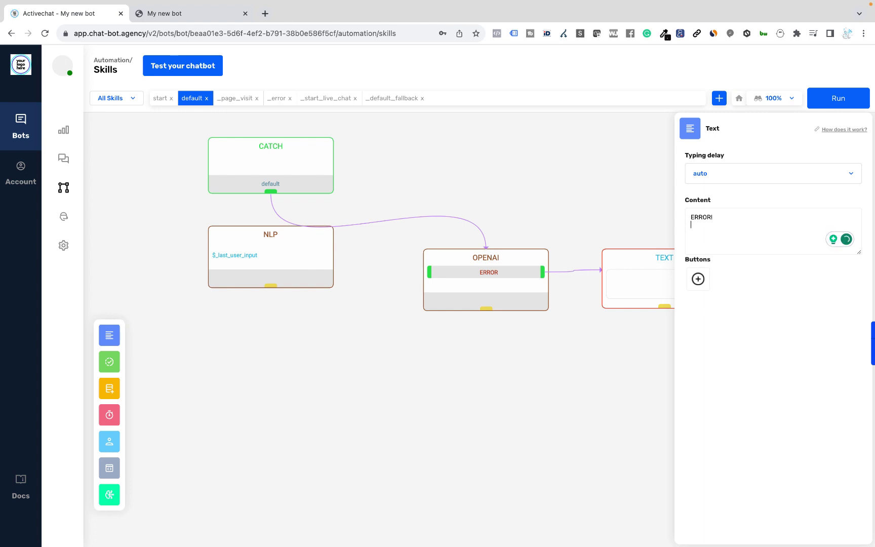
text(> $_last_err)
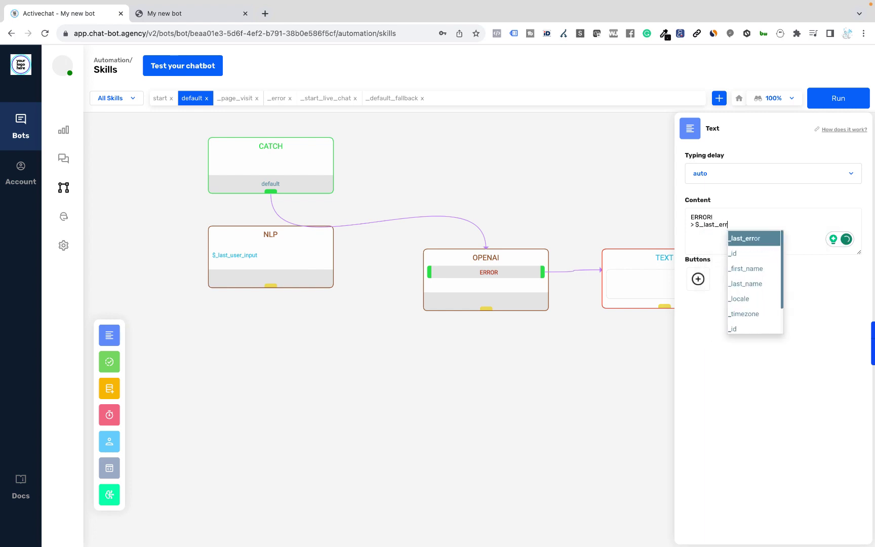
key(Return)
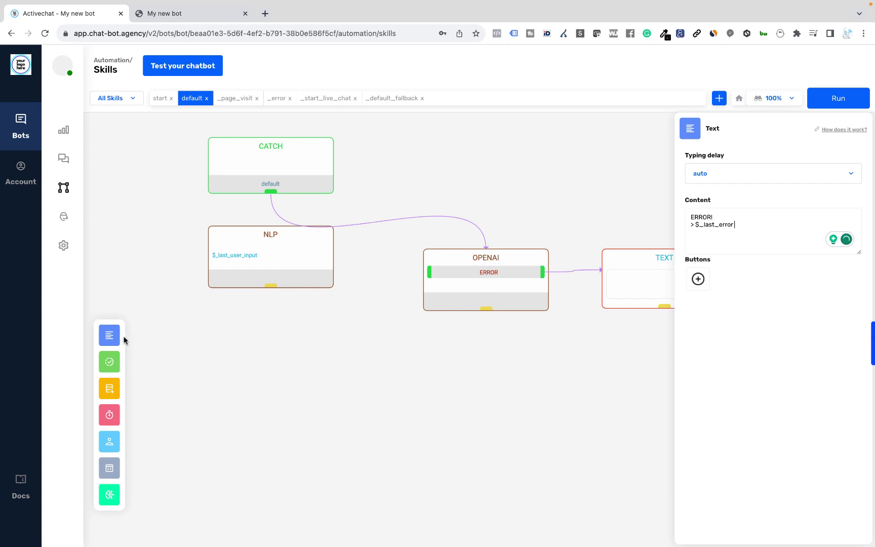
Add a second TEXT block below OPENAI, connected to its main output
mouse_move(112, 336)
drag(154, 326, 442, 362)
drag(487, 314, 490, 383)
Set the second TEXT block's content to the $_openai_message variable
click(490, 382)
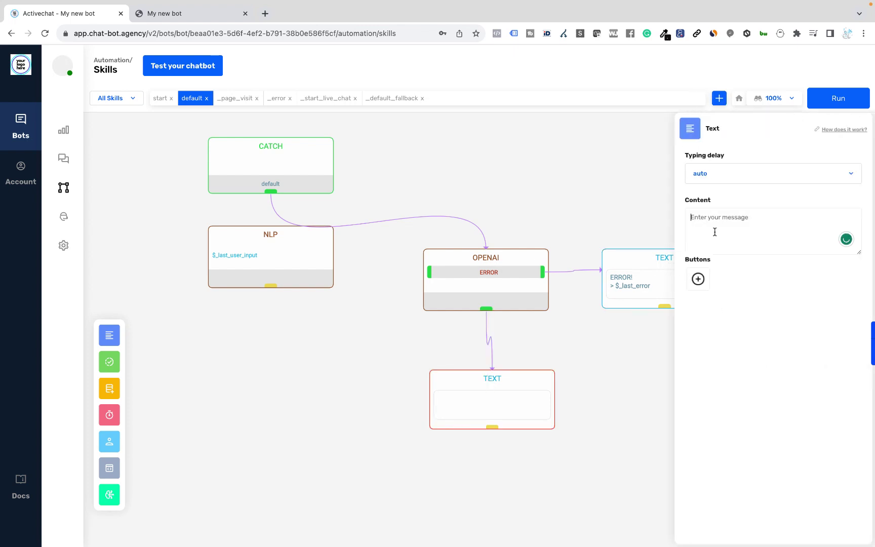
text($_)
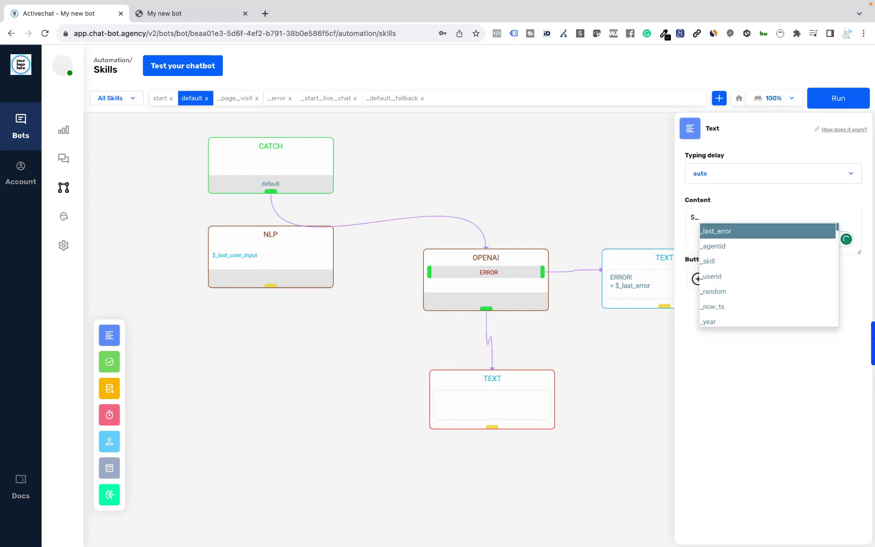
text(open)
key(Return)
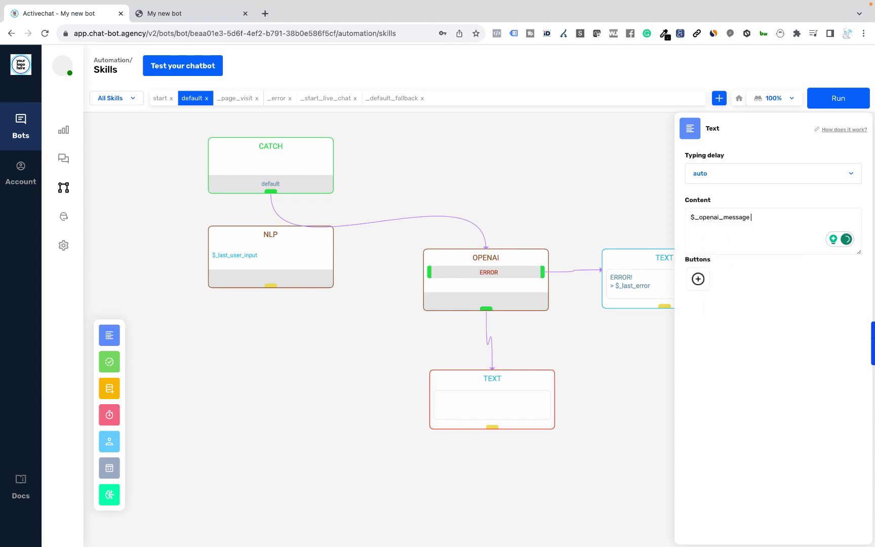
click(631, 400)
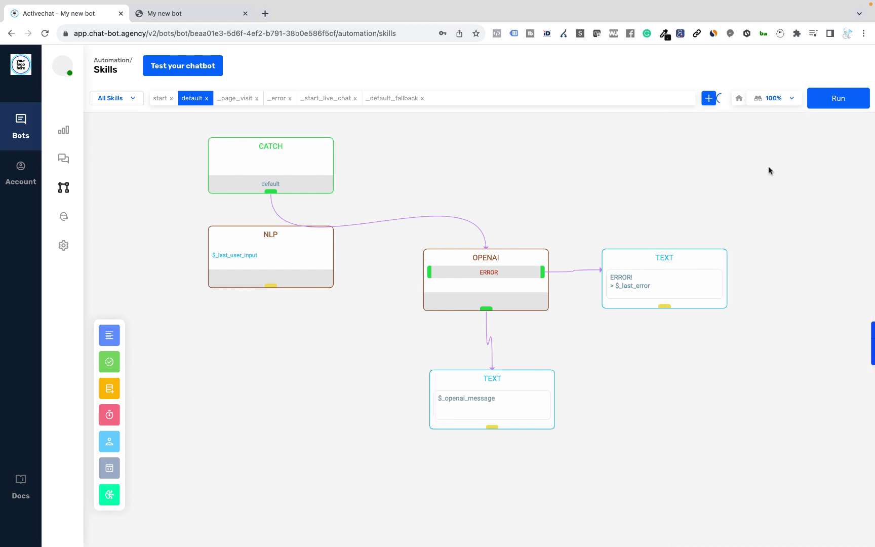
Confirm the OPENAI block uses gpt-4, then build the agent with Run
click(483, 260)
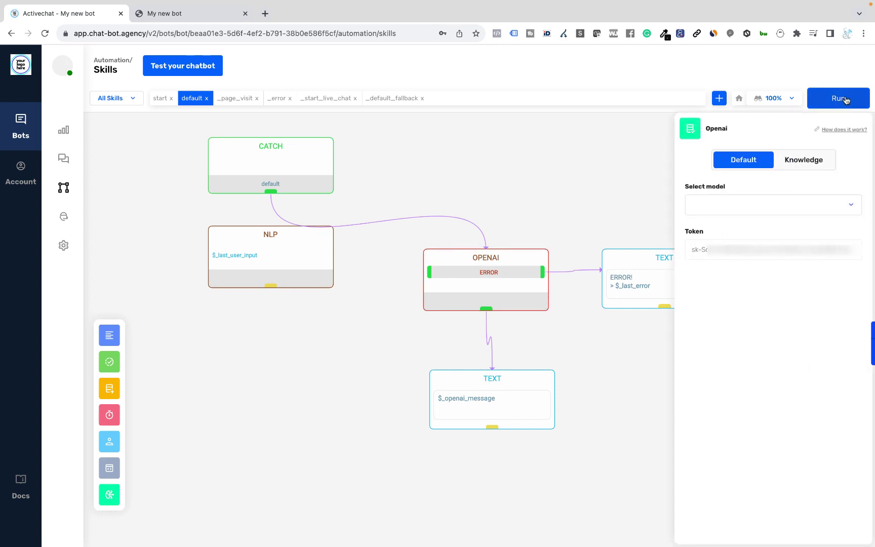
click(843, 99)
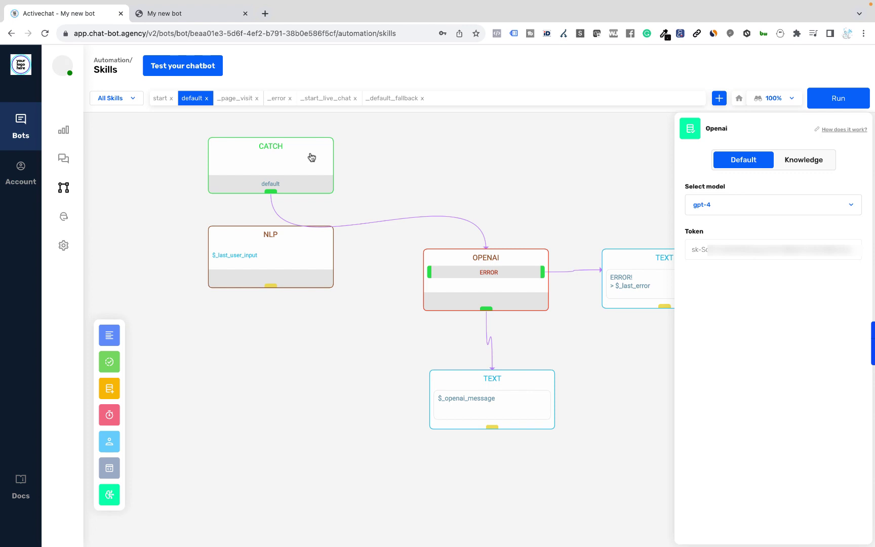
Re-send the production-sector war-losses question and get an answer estimating $1.3 billion
click(200, 15)
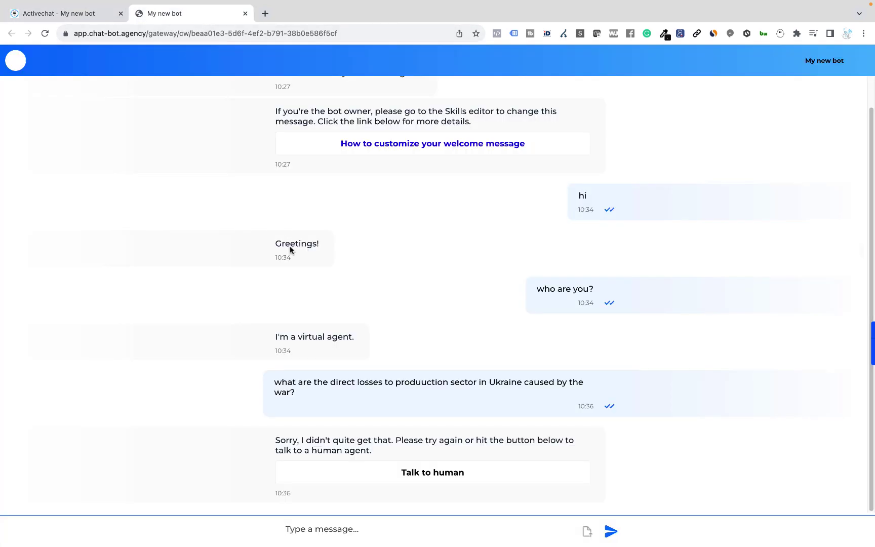
drag(275, 381, 292, 390)
key(super+c)
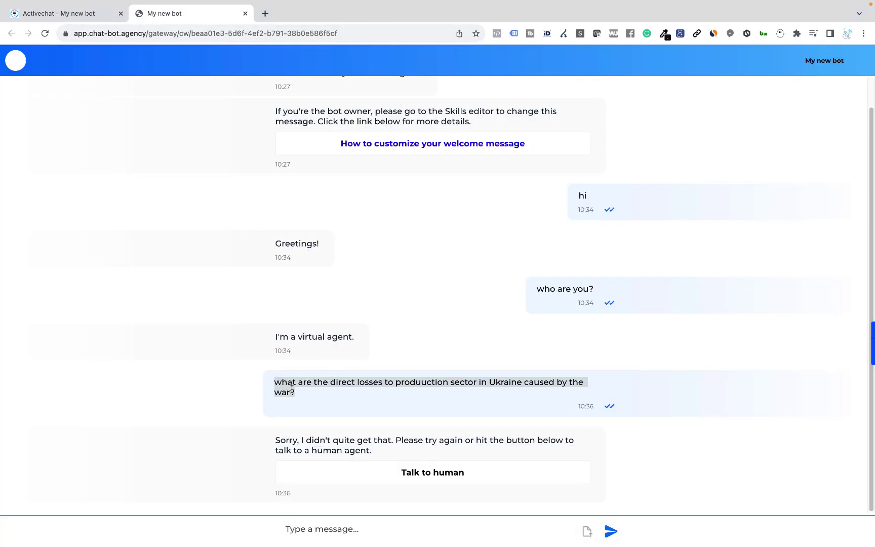
click(297, 526)
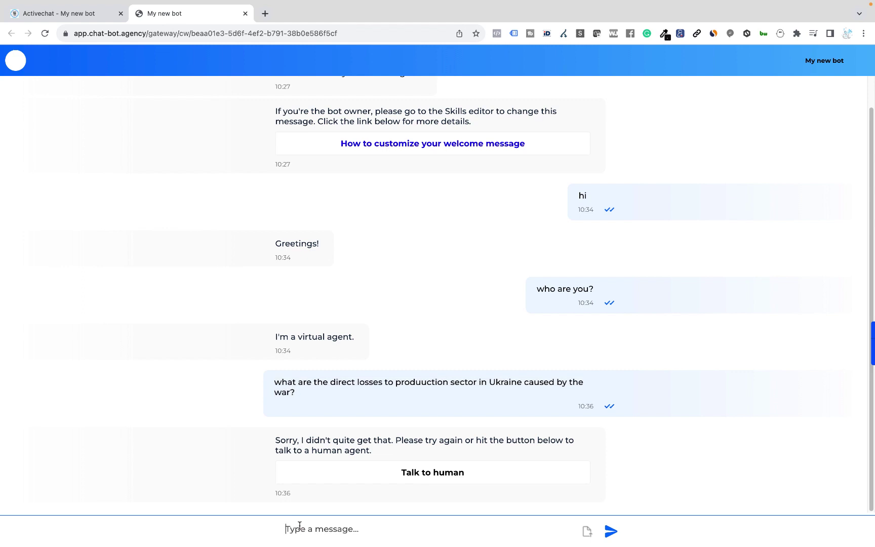
key(super+v)
key(Return)
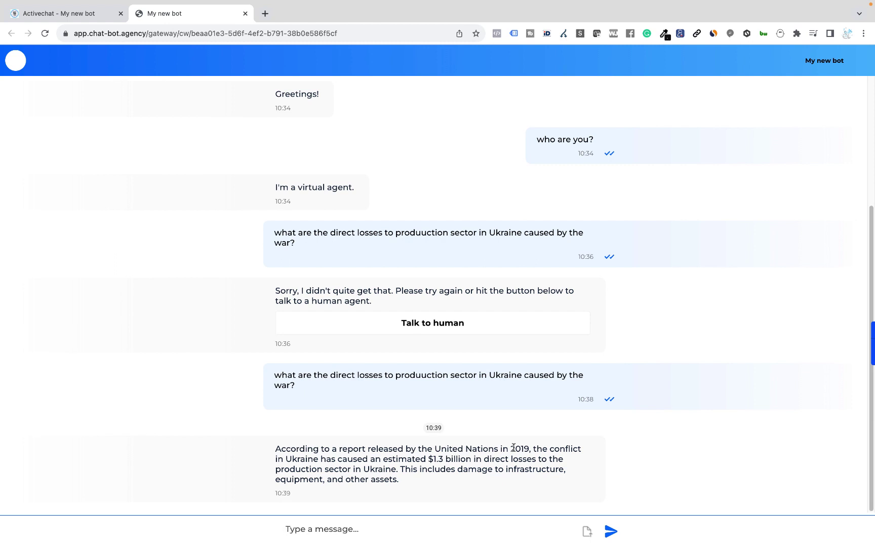
Upload the War_In_Ukraine_ENG_FINAL_Damages-Report PDF to the bot's Knowledge and update the index
key(ctrl+shift+Tab)
mouse_move(52, 231)
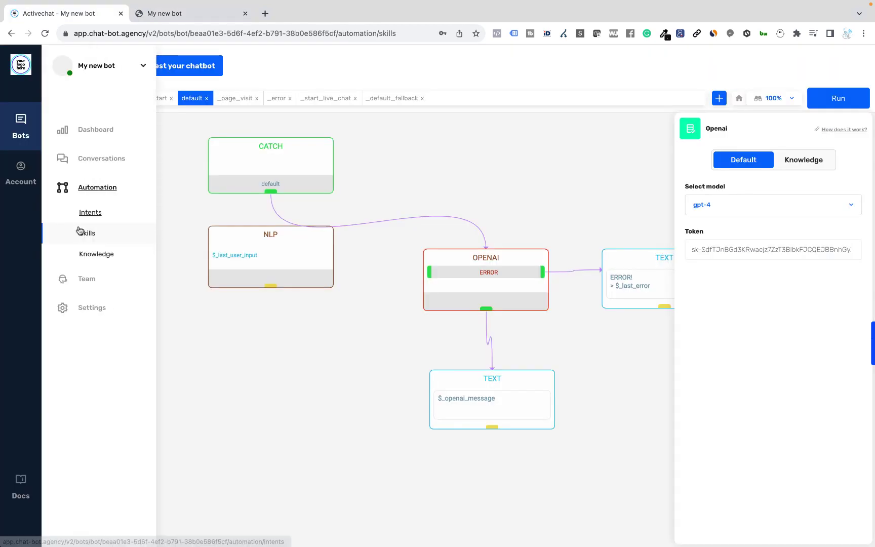
click(90, 256)
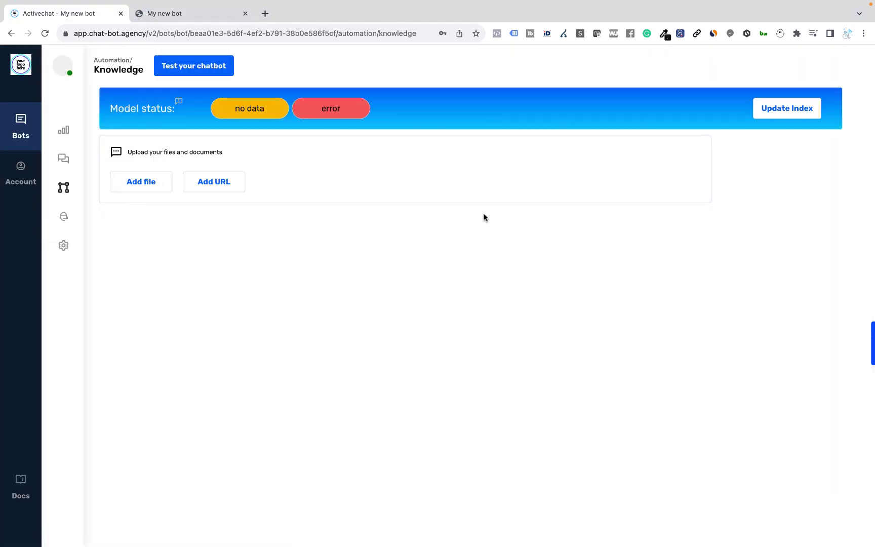
click(149, 185)
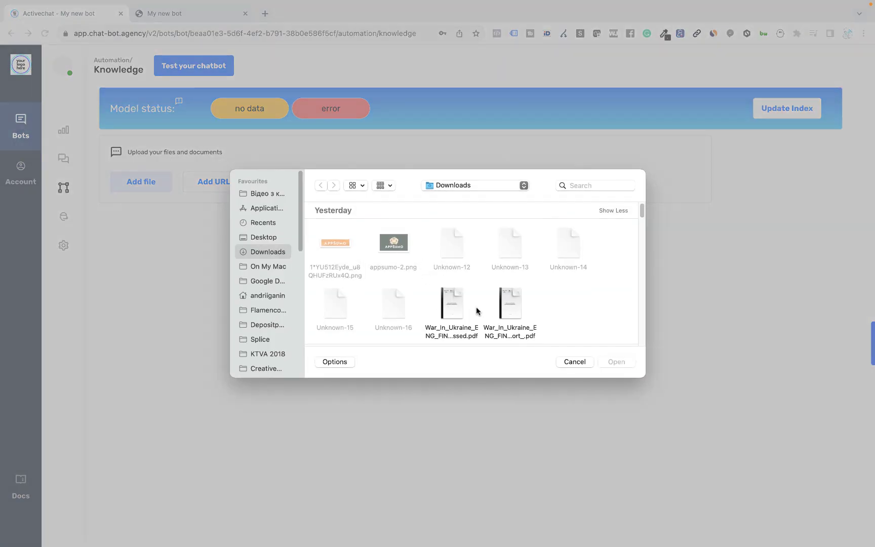
double_click(448, 302)
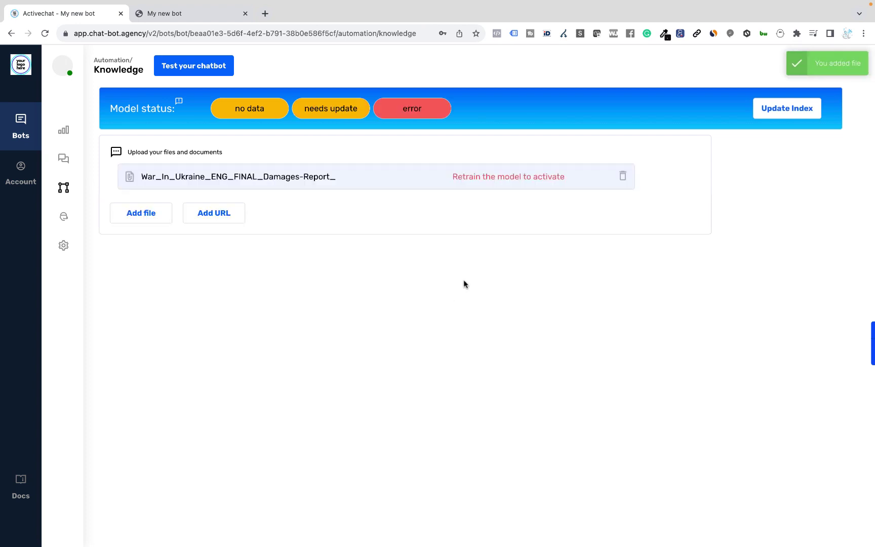
click(783, 109)
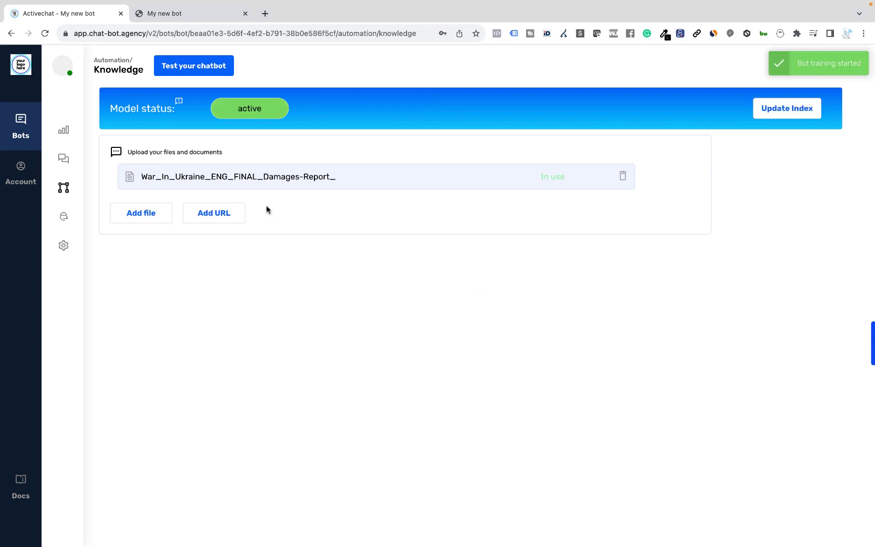
Rebuild the agent from the Skills page and open the default skill's OPENAI block settings
mouse_move(81, 186)
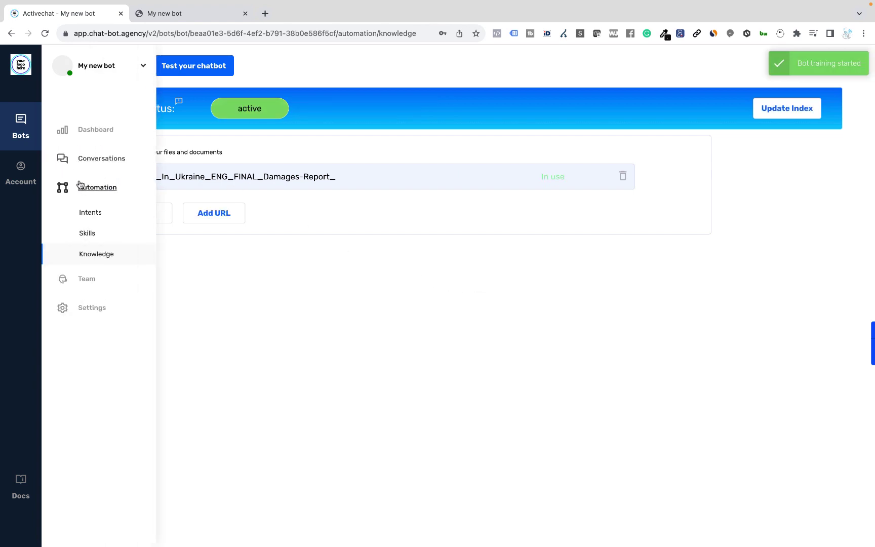
click(86, 233)
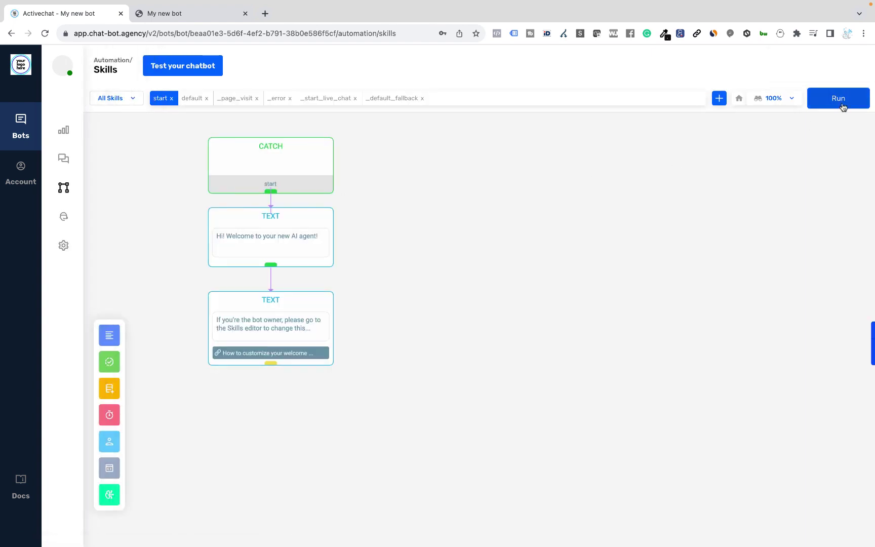
click(842, 105)
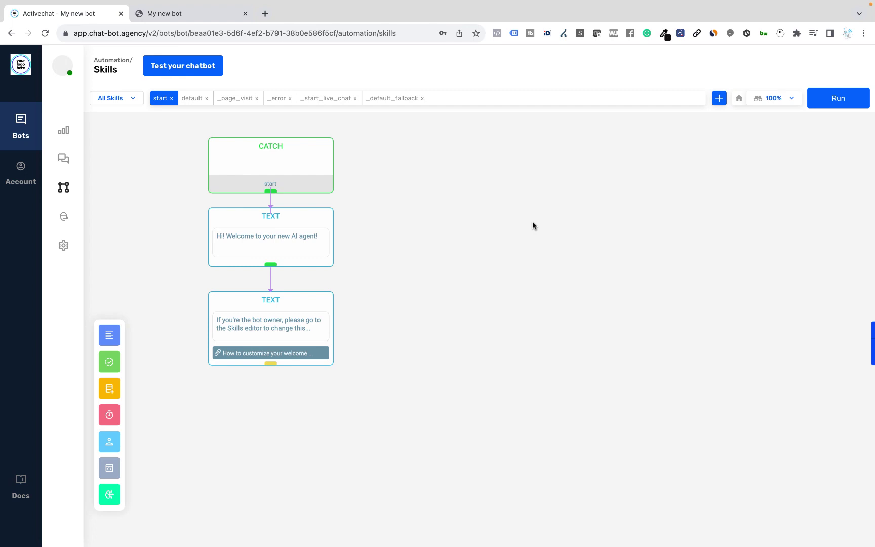
click(192, 99)
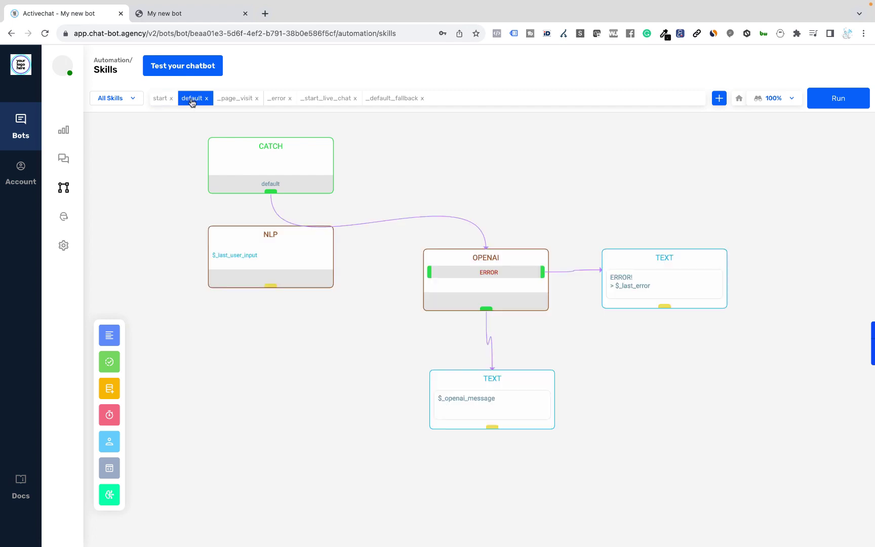
click(470, 258)
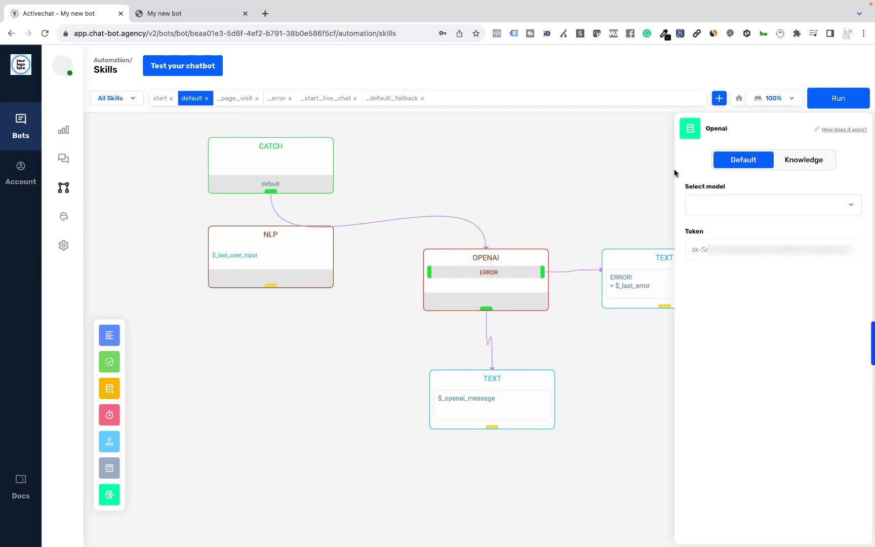
Switch the OPENAI block to Knowledge mode with gpt-4 and the Qa template, then rebuild
click(807, 162)
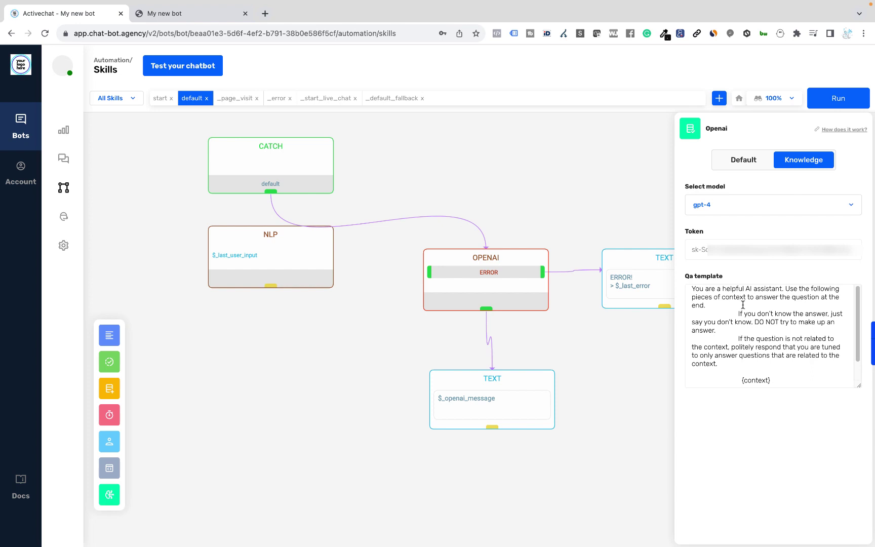
right_click(719, 298)
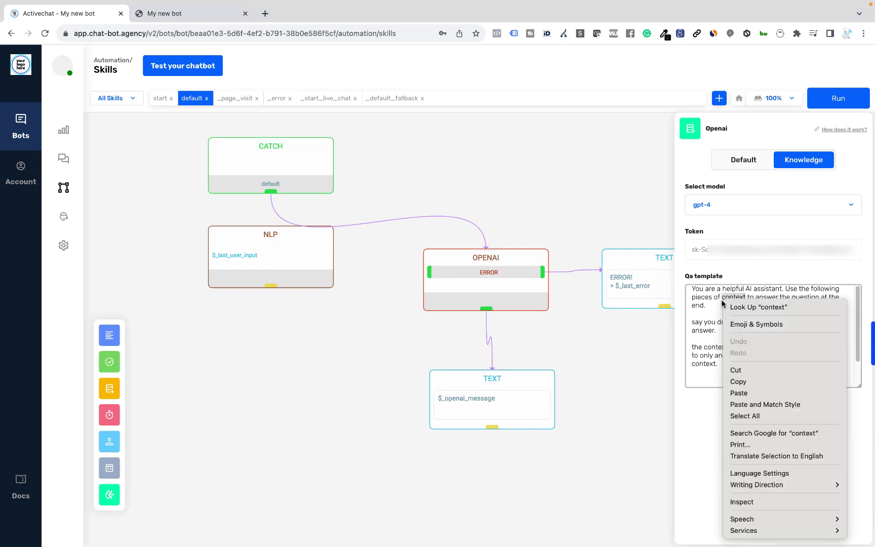
click(707, 309)
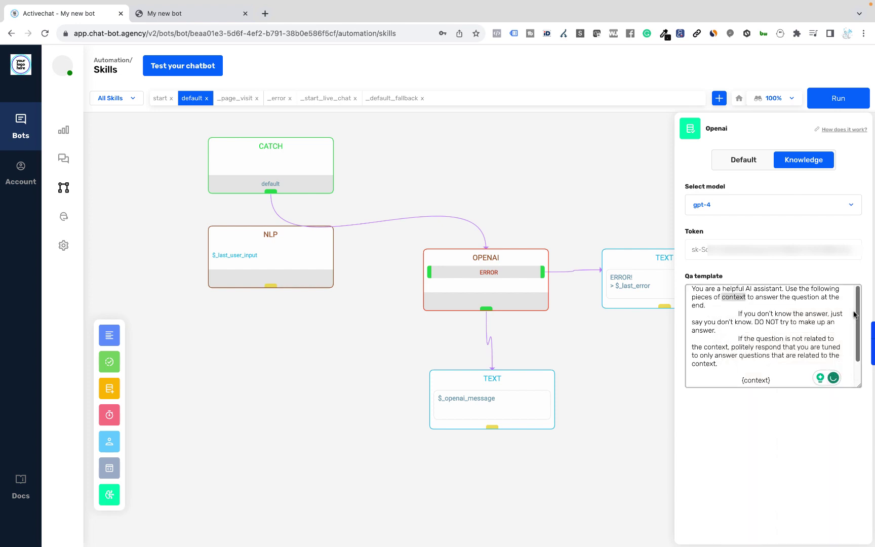
scroll(859, 312, down, 2)
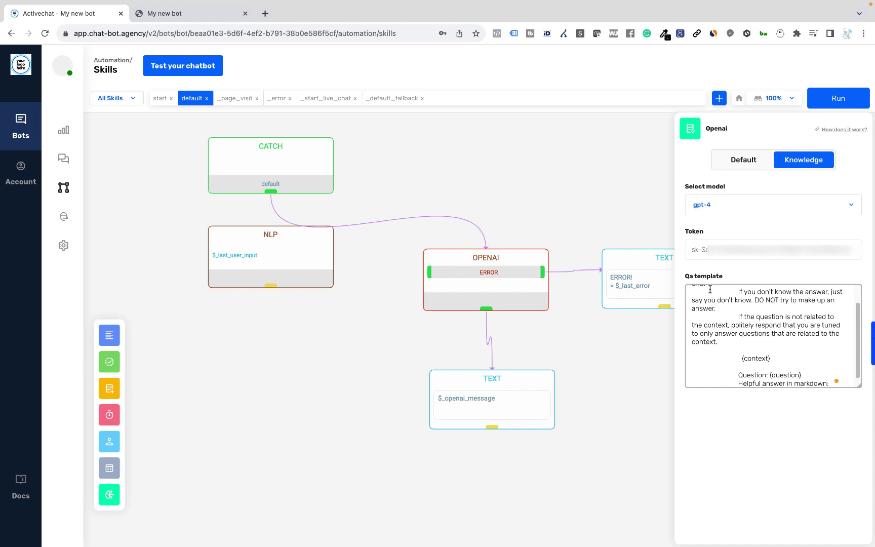
click(834, 99)
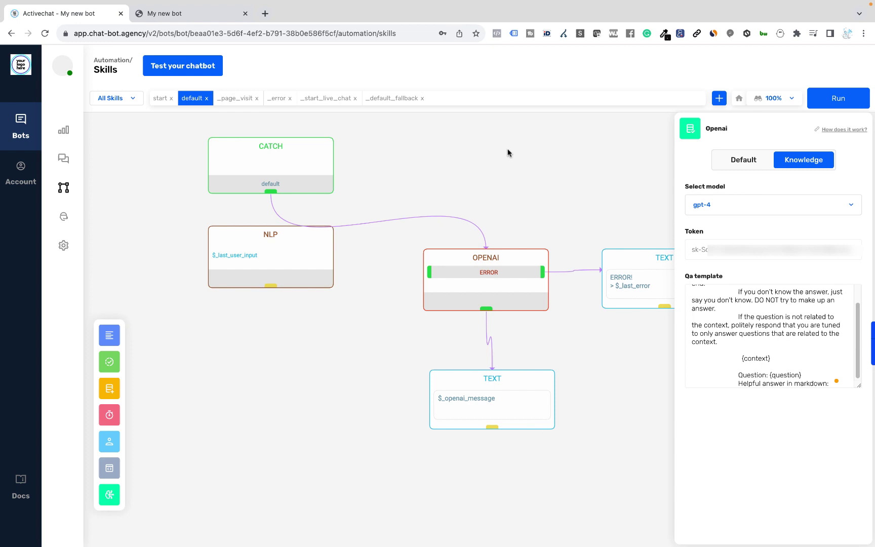
Restart the test chat with /start and re-ask the production-sector losses question, now answered $11.3 billion
click(195, 15)
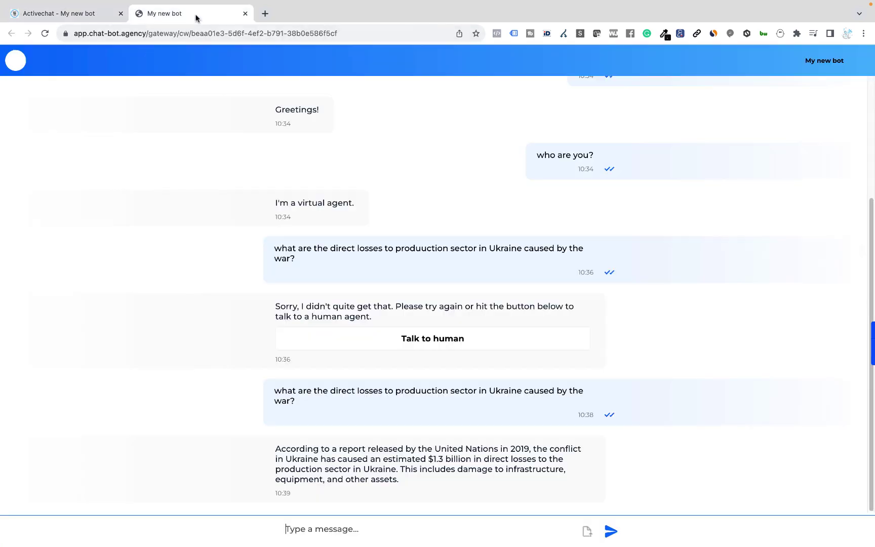
click(332, 515)
text(/start)
key(Return)
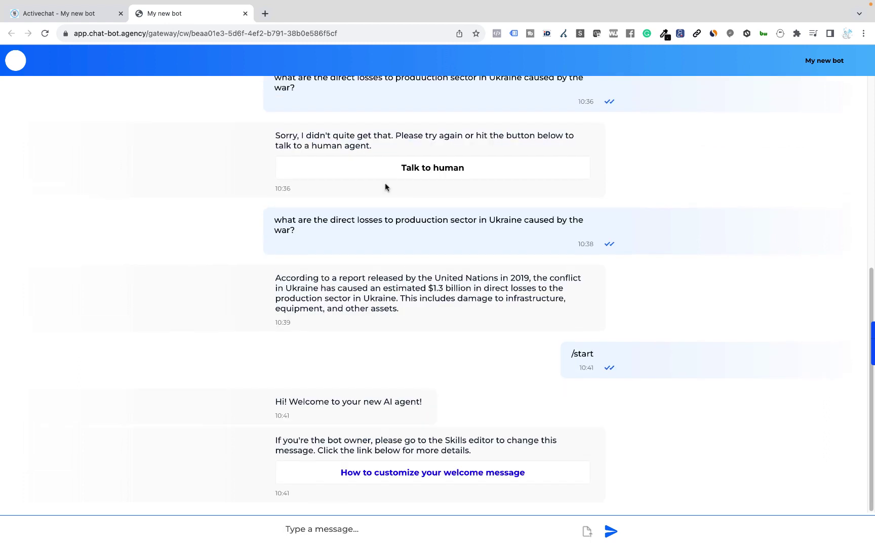
key(super+v)
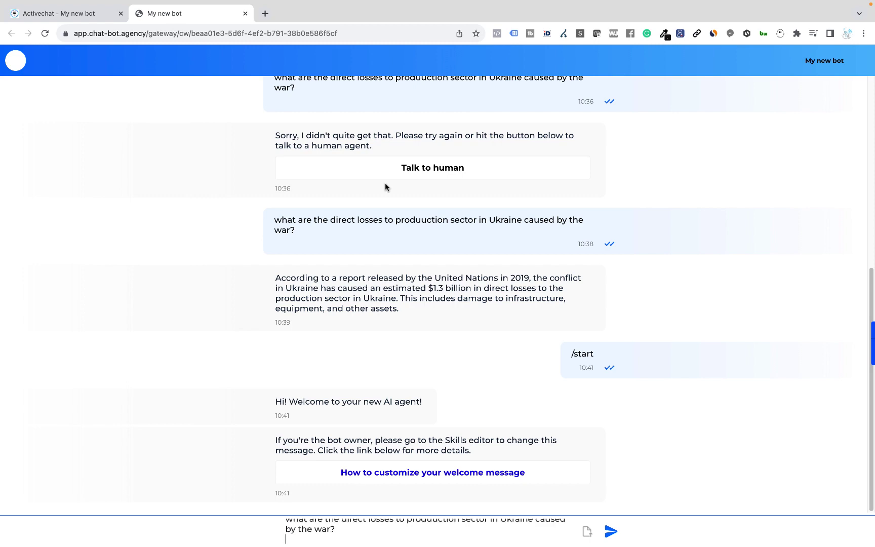
key(Return)
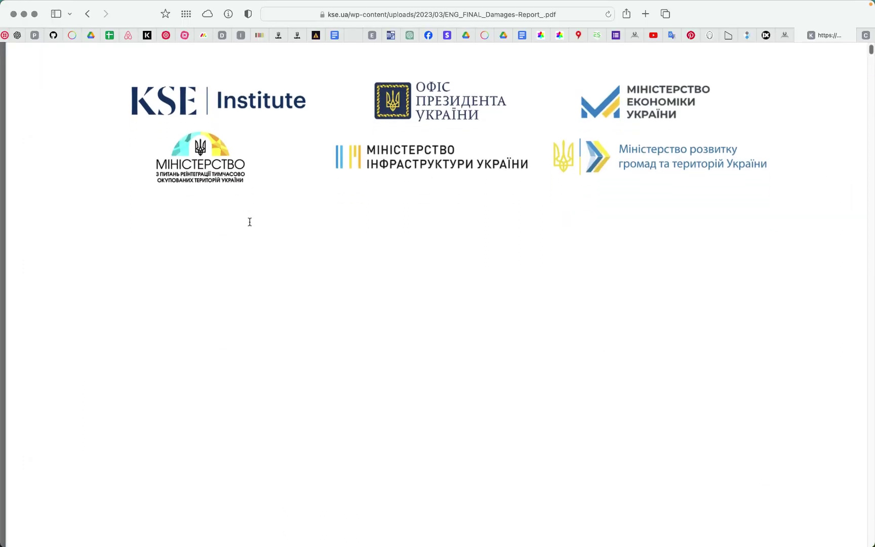
Scroll the report PDF to the PRODUCTIVE SECTOR page confirming $11.3 bn in direct asset losses
scroll(250, 222, down, 5)
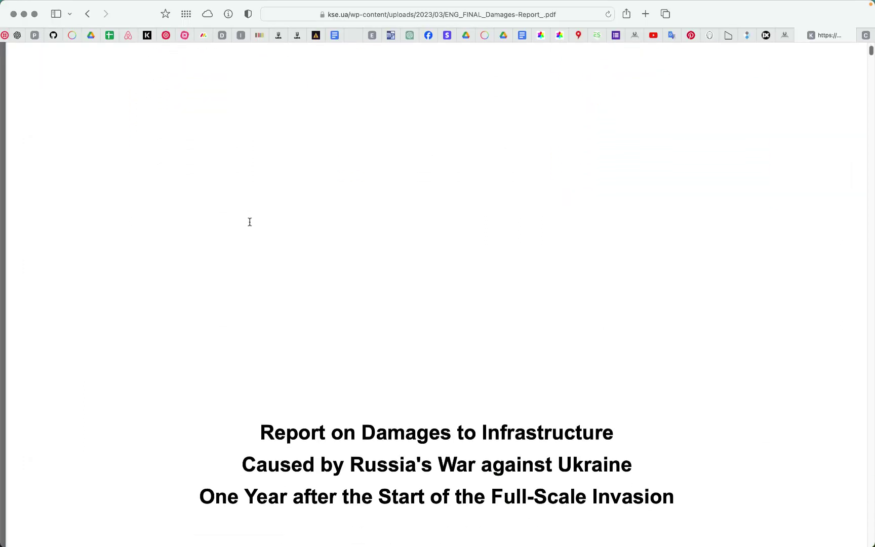
scroll(250, 221, down, 4)
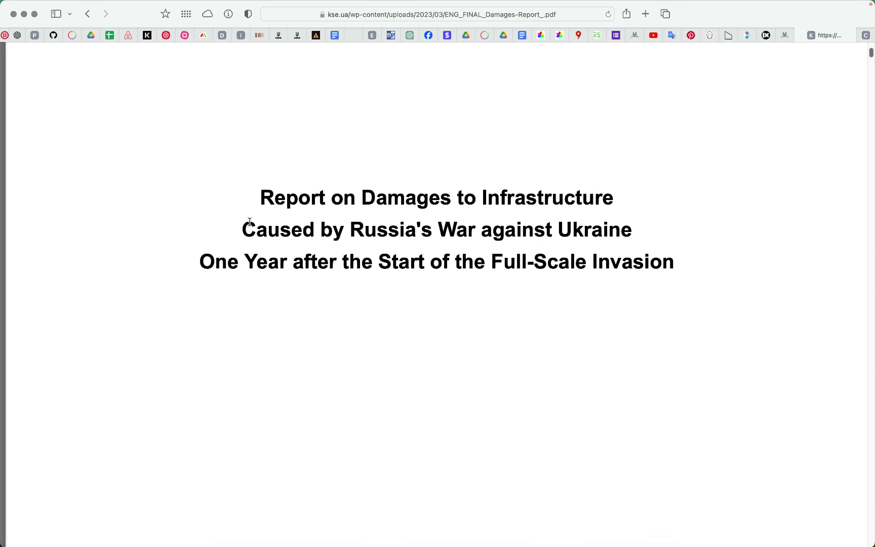
scroll(250, 221, down, 8)
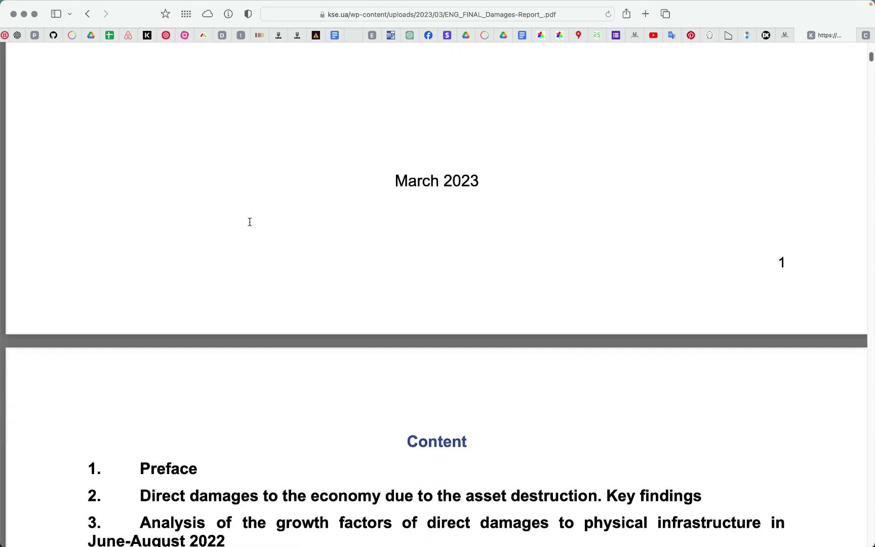
scroll(250, 222, down, 15)
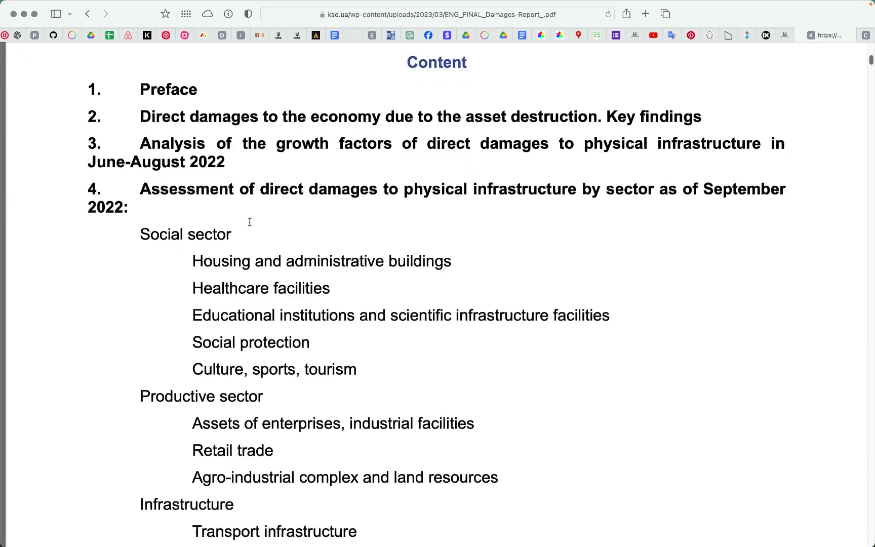
scroll(250, 222, down, 15)
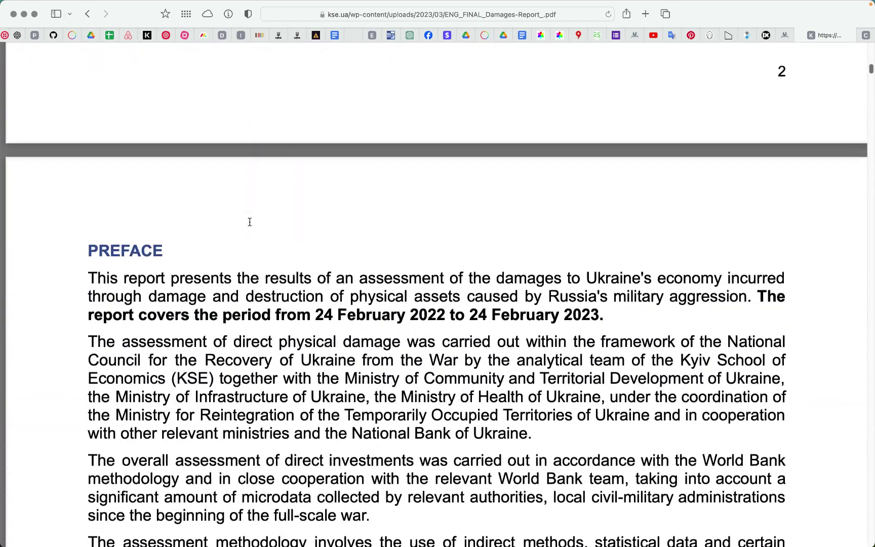
scroll(249, 222, down, 20)
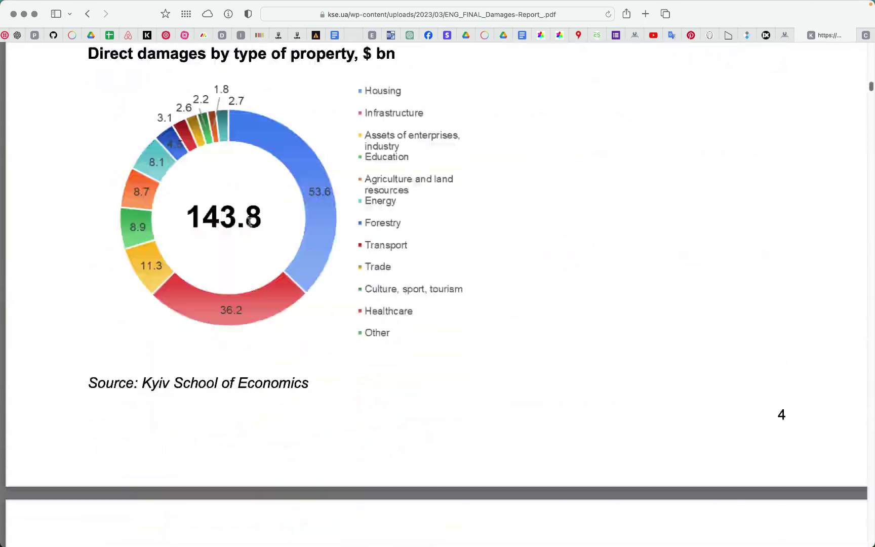
scroll(249, 221, down, 20)
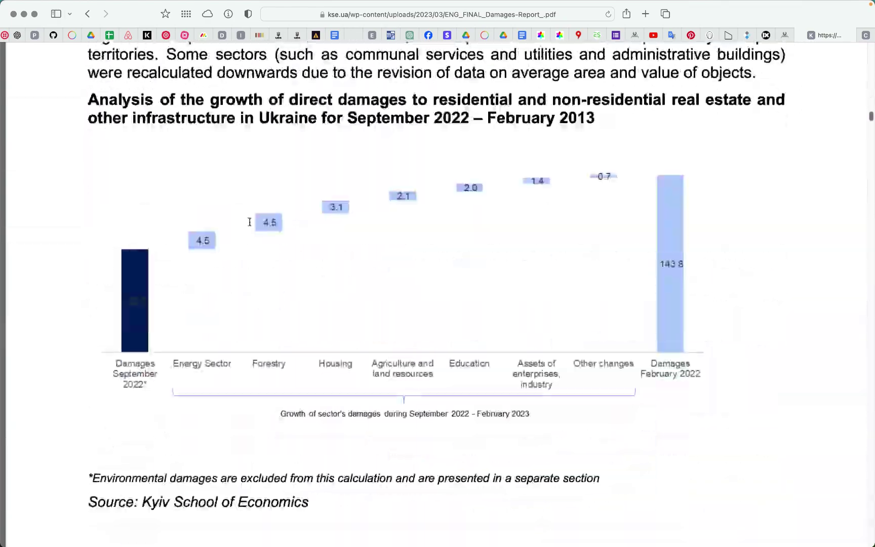
scroll(250, 222, down, 20)
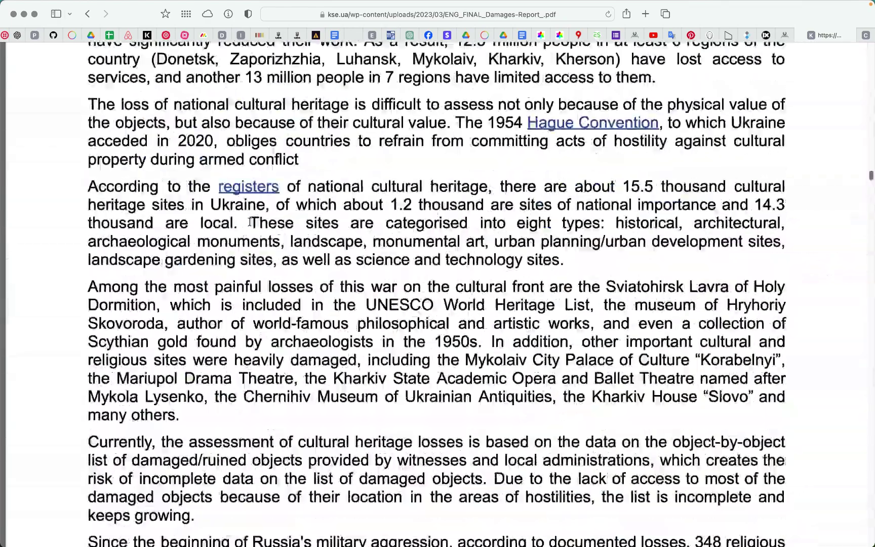
scroll(250, 222, down, 20)
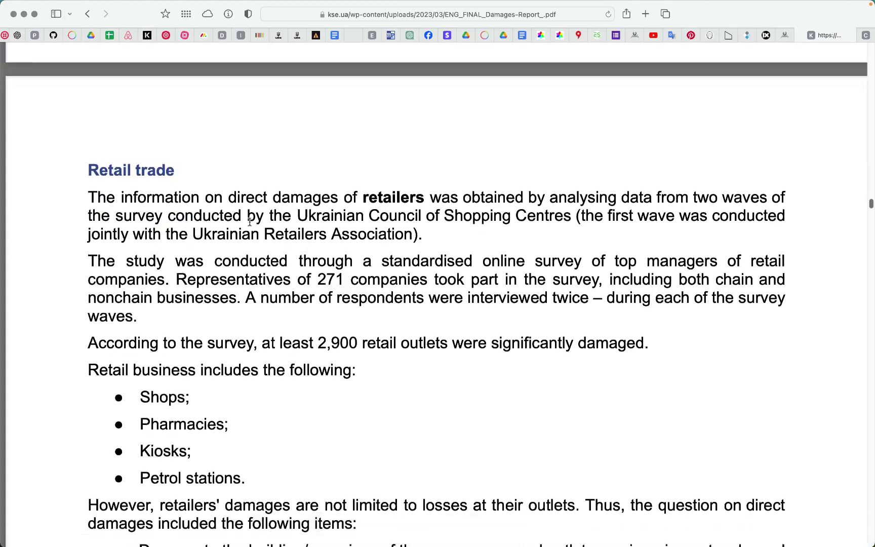
scroll(249, 223, up, 20)
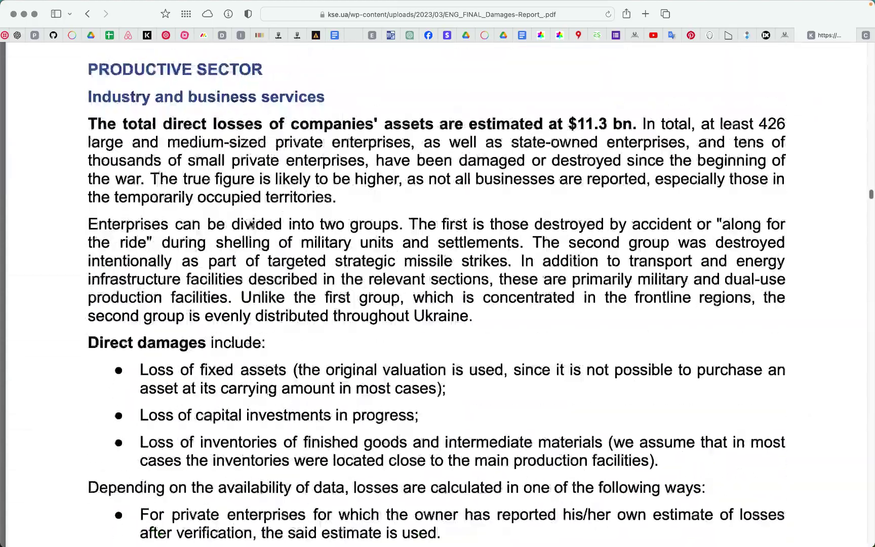
scroll(249, 223, up, 2)
scroll(250, 223, down, 1)
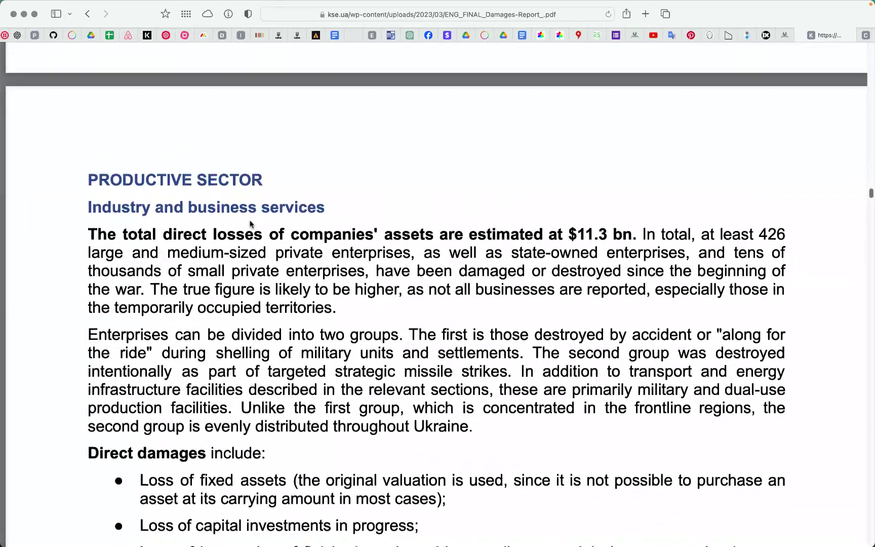
scroll(249, 224, down, 2)
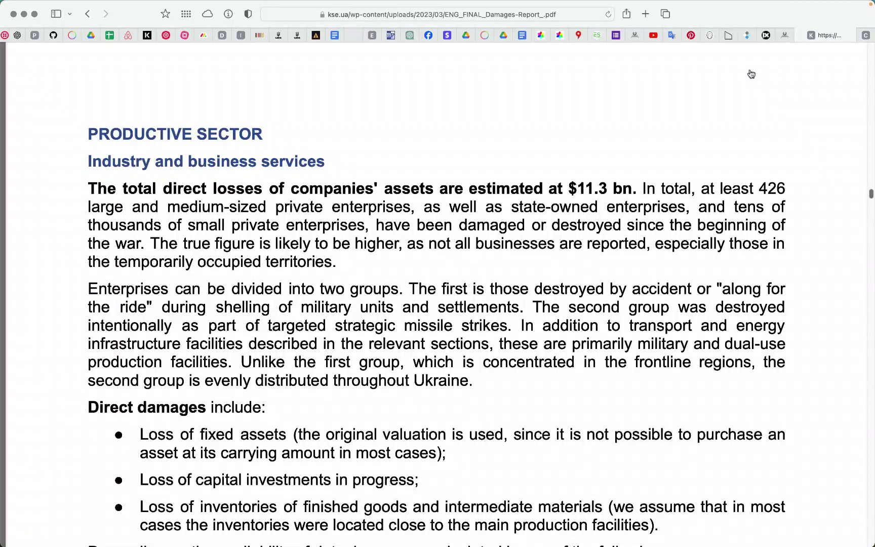
key(super+Tab)
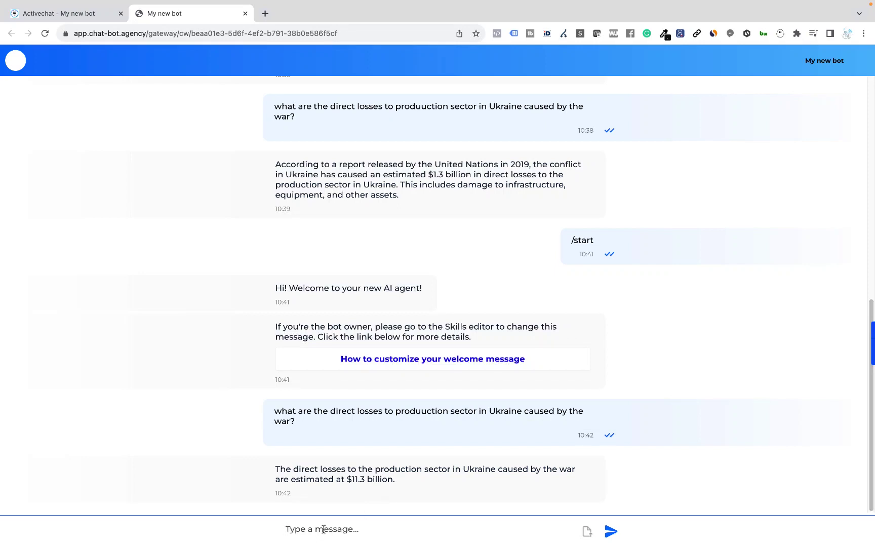
Ask the bot 'what about agricuulture?' and get its $8.7bn agro-industrial damages answer
text(what about agricuulture?)
key(Return)
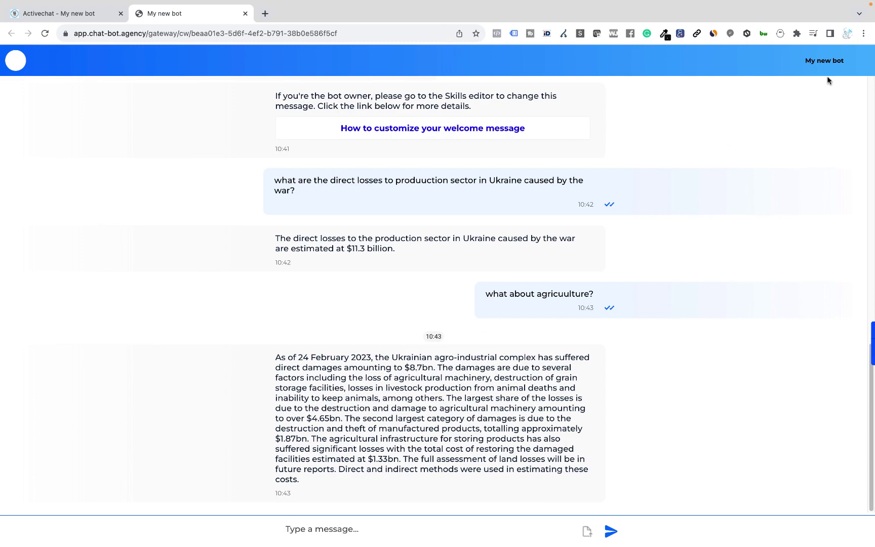
key(super+Tab)
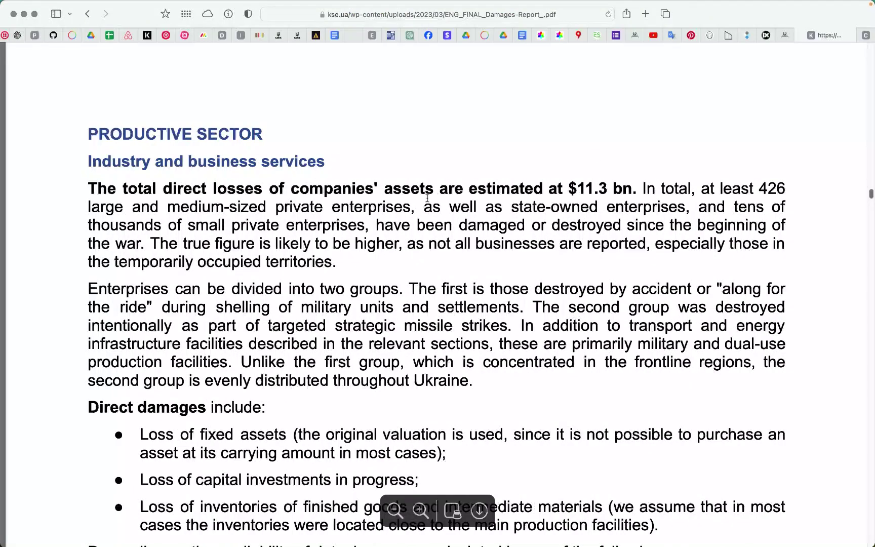
Scroll the PDF to the Agro-industrial complex section confirming $8.7 bn of direct damages
scroll(428, 197, down, 15)
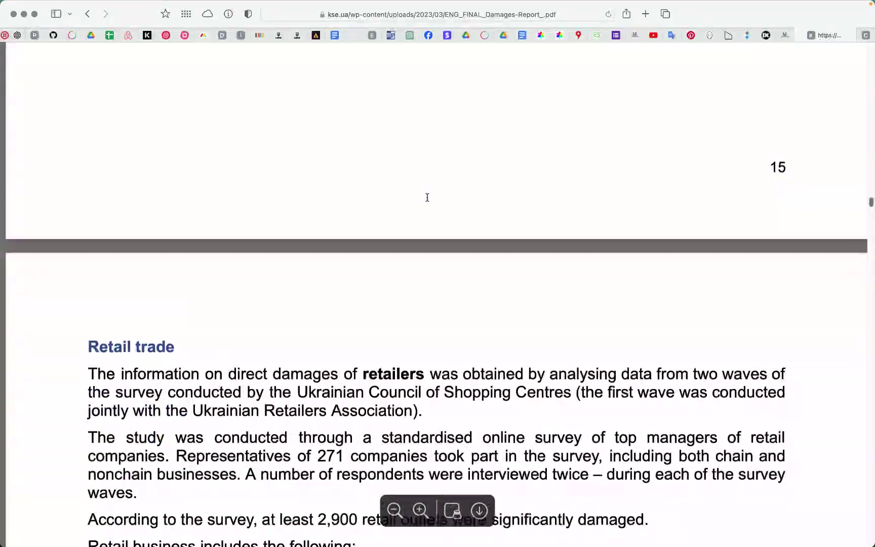
scroll(428, 198, down, 20)
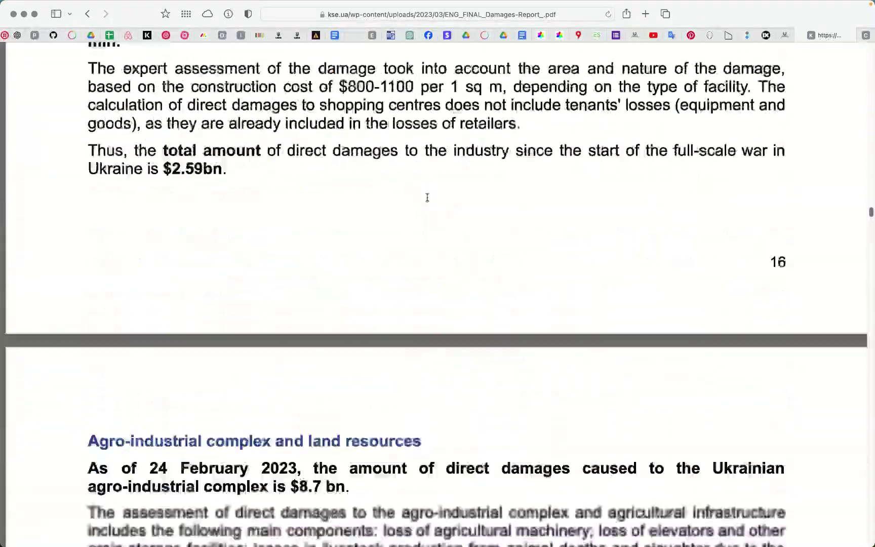
scroll(428, 197, down, 6)
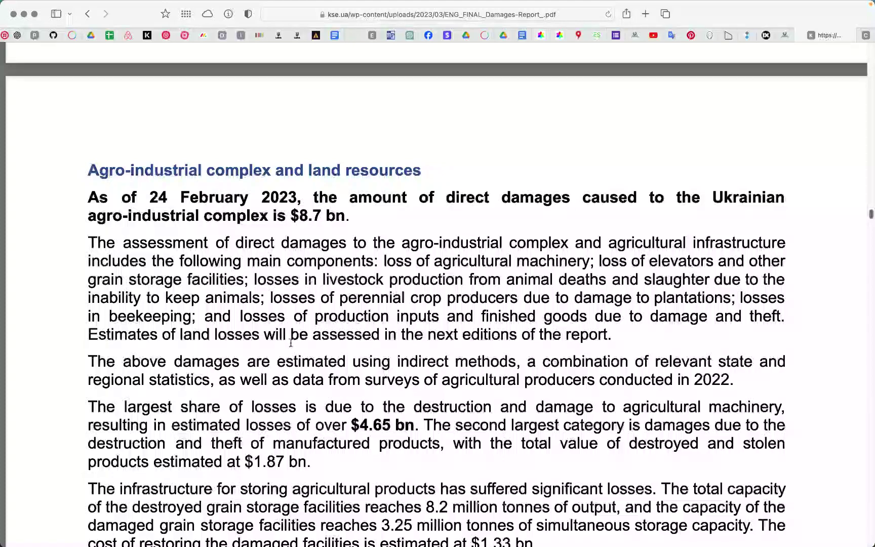
key(super+Tab)
Ask the bot 'tourism?' and get about $2.2 bn in culture, religion and tourism damage
text(to)
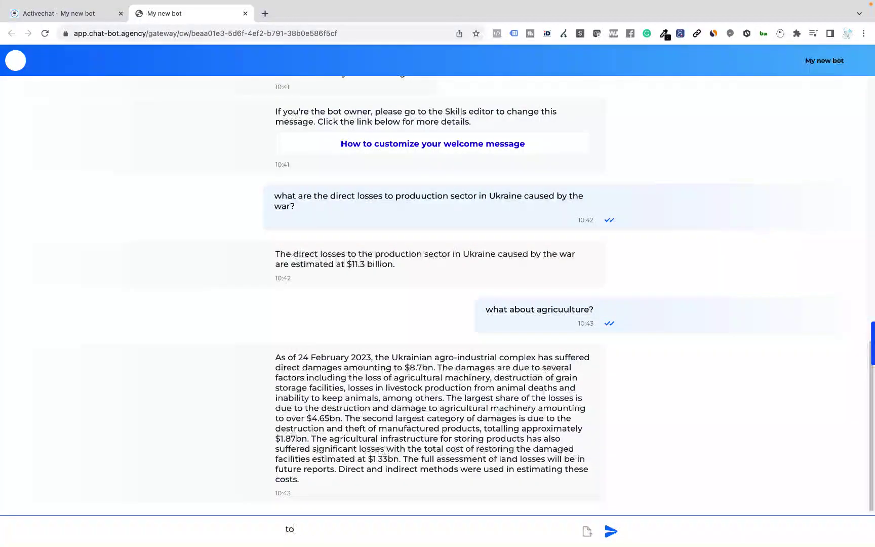
text(urism?)
key(Return)
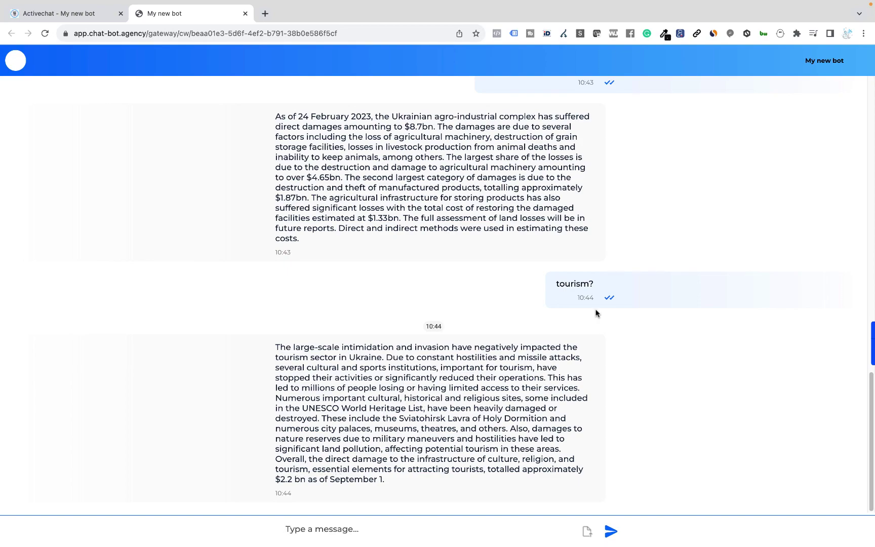
key(super+Tab)
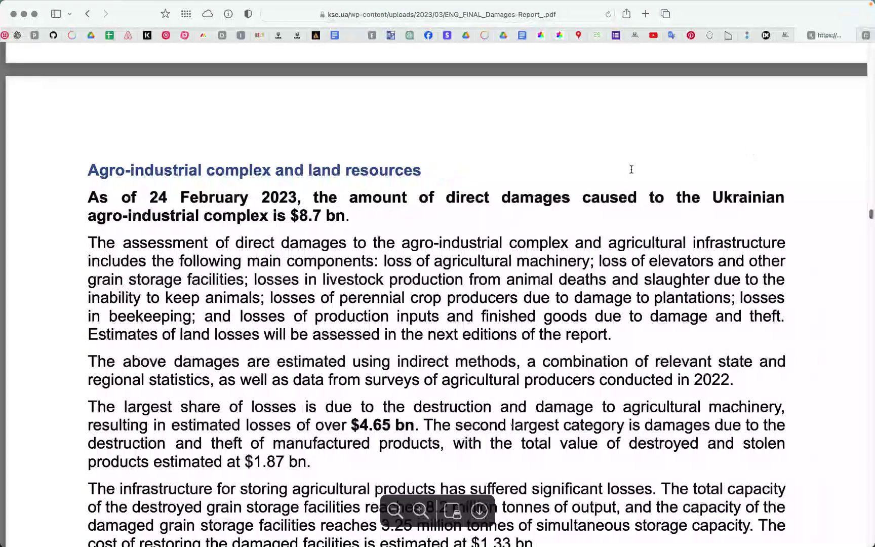
Search the PDF for 'tourism' and reach the passage stating $2.2 bn damage as of 1 September
scroll(560, 212, down, 10)
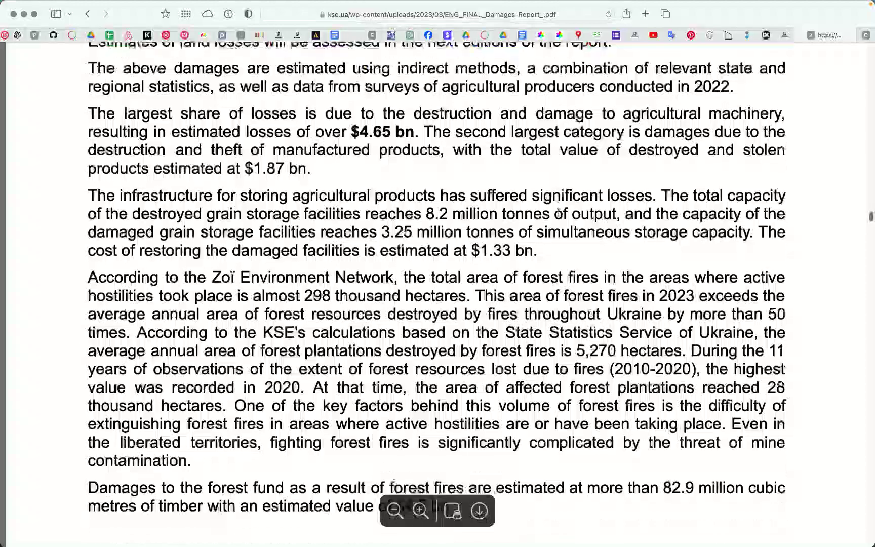
scroll(559, 212, down, 10)
key(super+f)
click(839, 50)
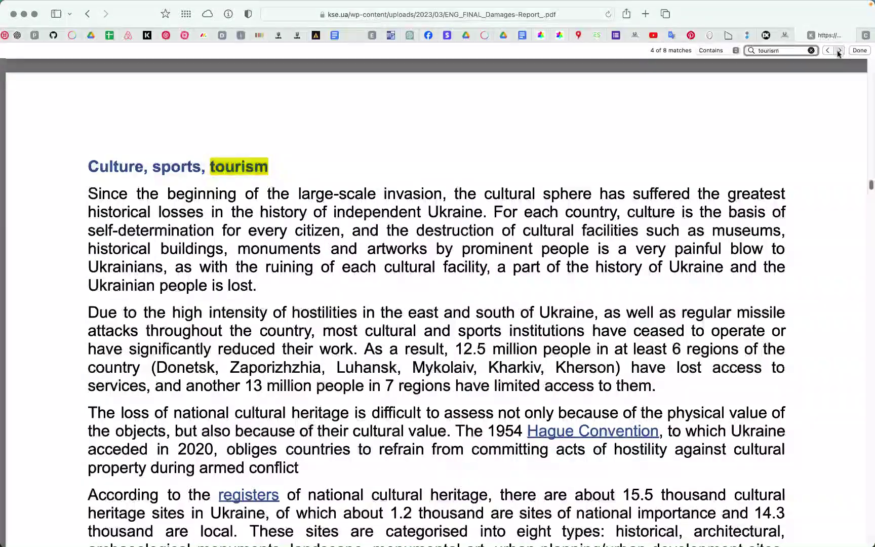
click(839, 50)
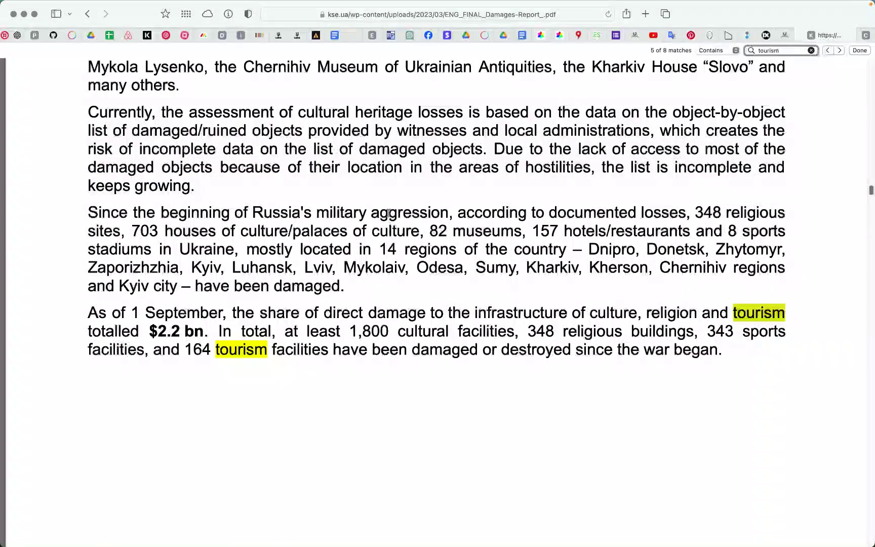
click(293, 315)
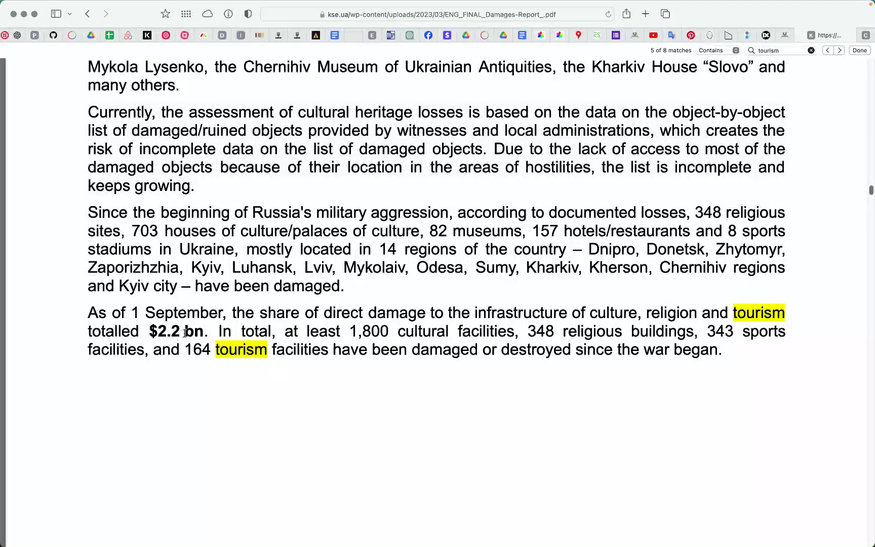
key(super+Tab)
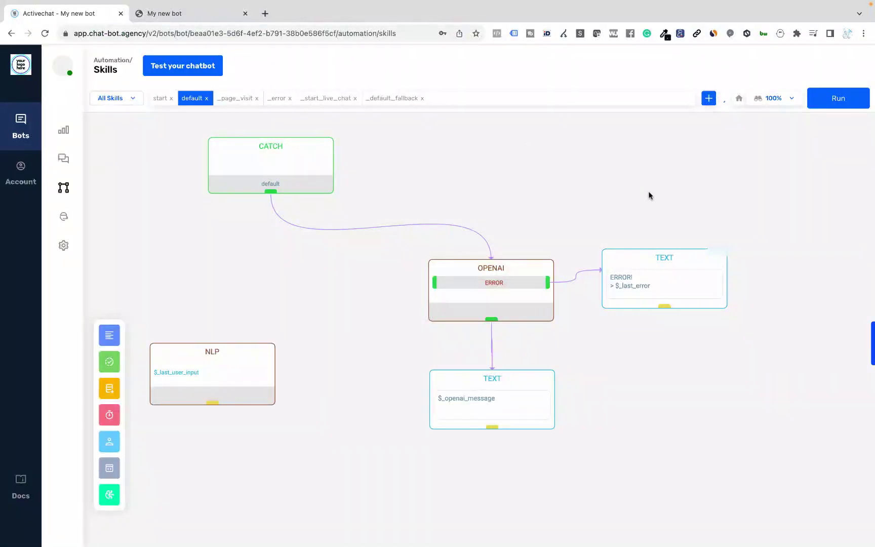
Open the OPENAI node's settings to review its Knowledge mode, gpt-4 model and Qa template
click(504, 274)
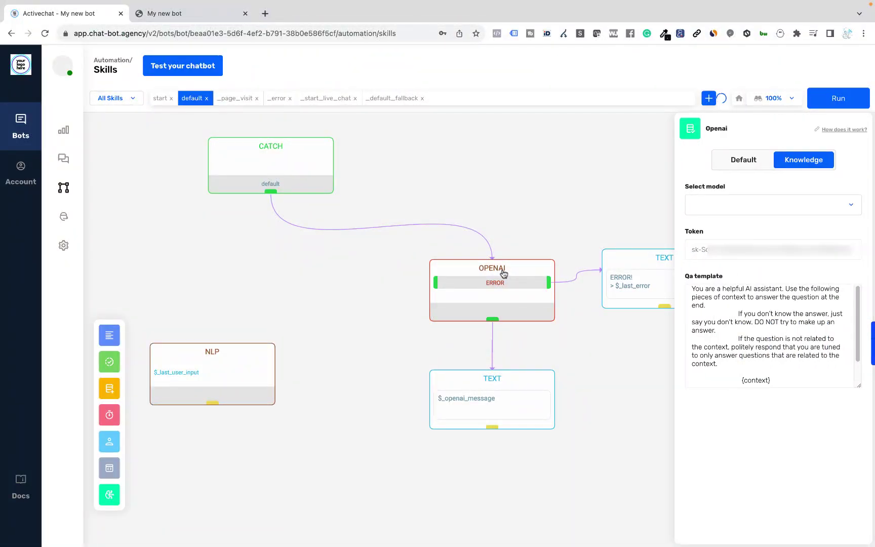